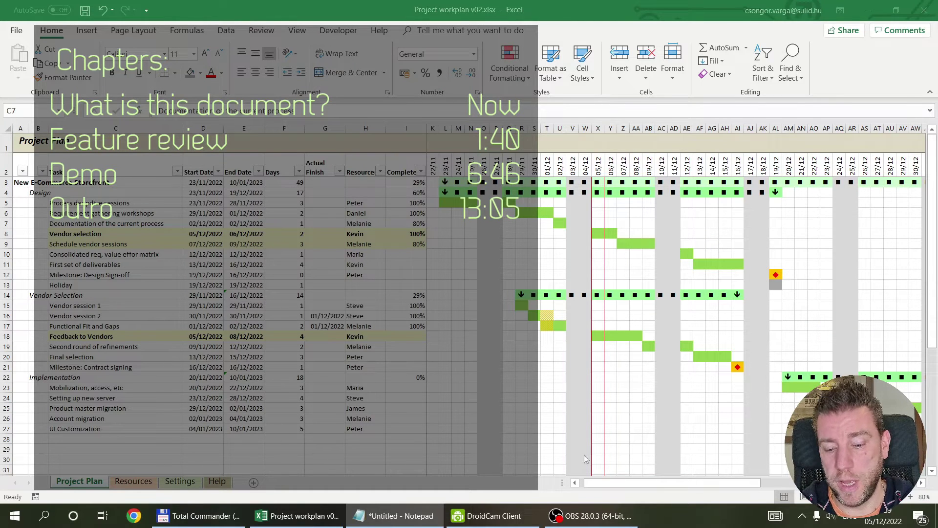
Change the duration of the Schedule vendor sessions task to 4 days, and set it back to 3 days.
{"action": "left_click", "coordinate": [507, 244]}
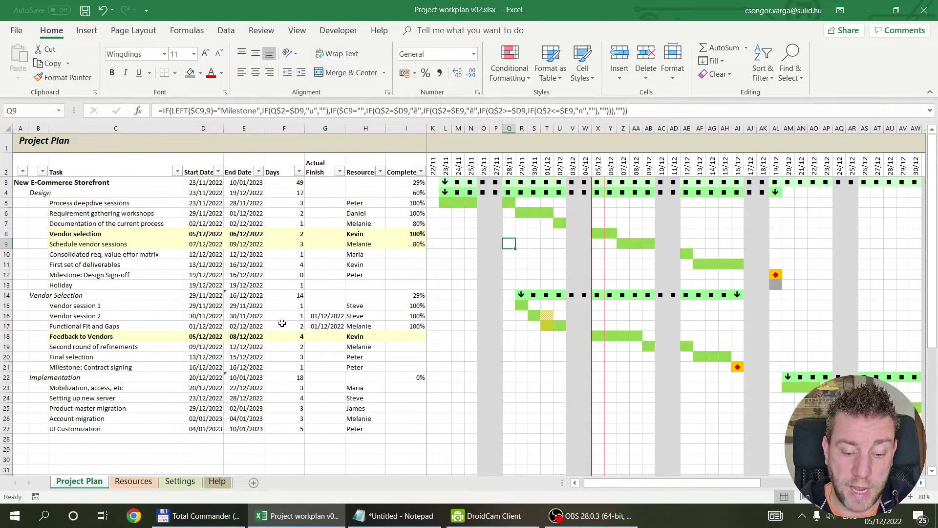
{"action": "left_click", "coordinate": [283, 243]}
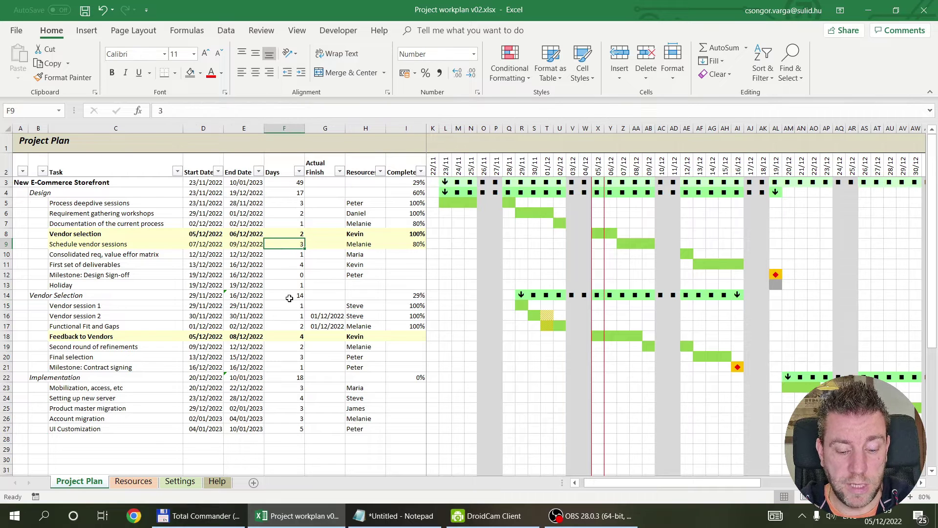
{"action": "type", "text": "4"}
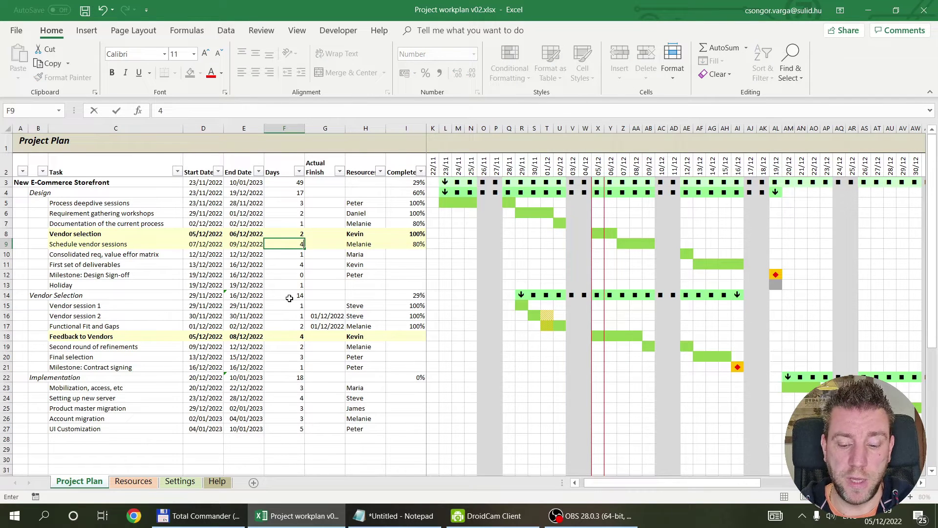
{"action": "key", "text": "Return"}
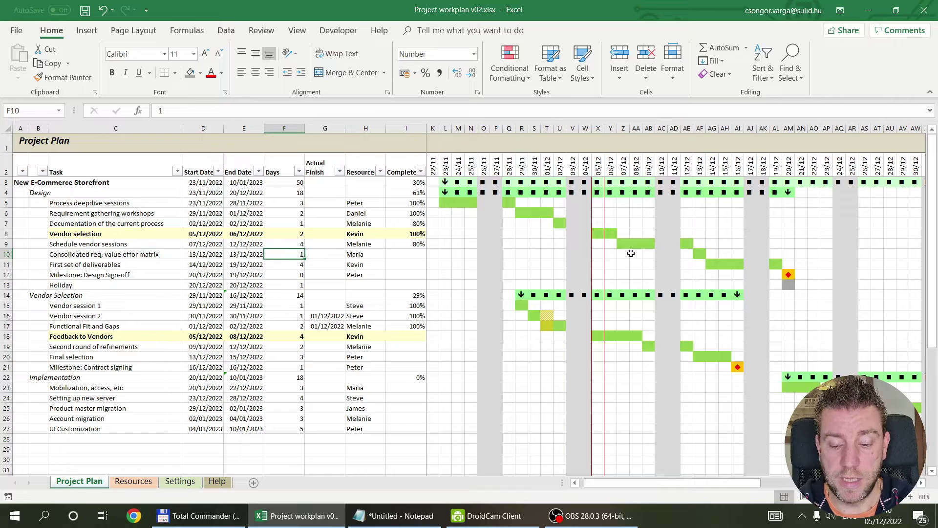
{"action": "left_click", "coordinate": [288, 242]}
{"action": "type", "text": "3"}
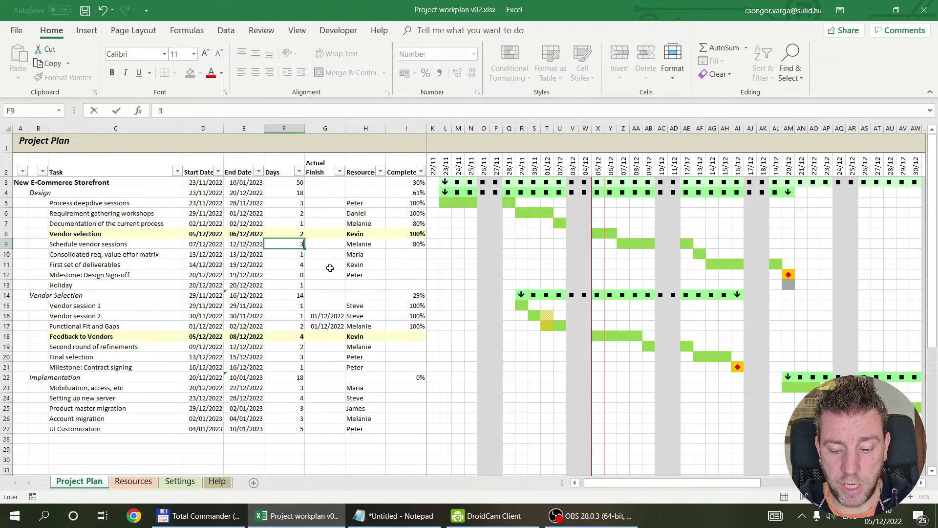
{"action": "key", "text": "Return"}
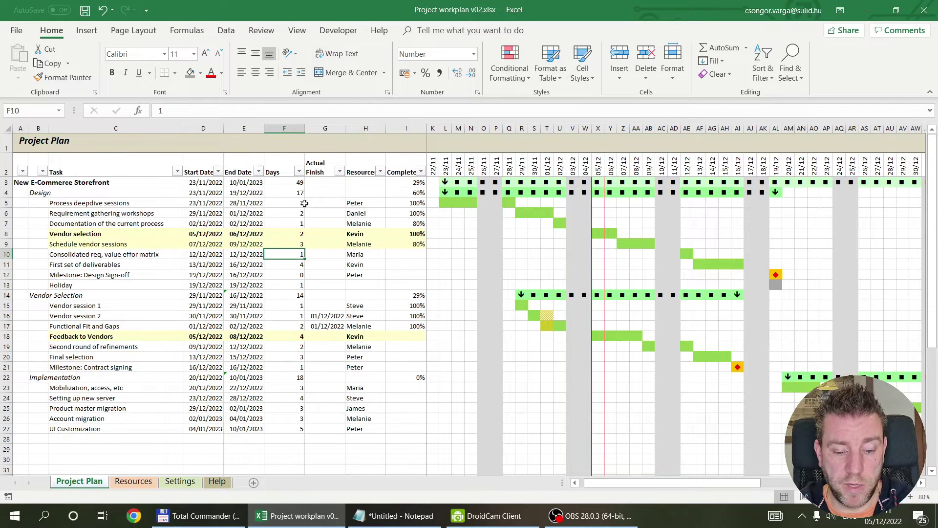
Examine the task hierarchy in columns A to C, the tasks under Design, and the Design summary bar in the Gantt chart.
{"action": "left_click_drag", "start_coordinate": [19, 128], "coordinate": [293, 139]}
{"action": "left_click", "coordinate": [128, 222]}
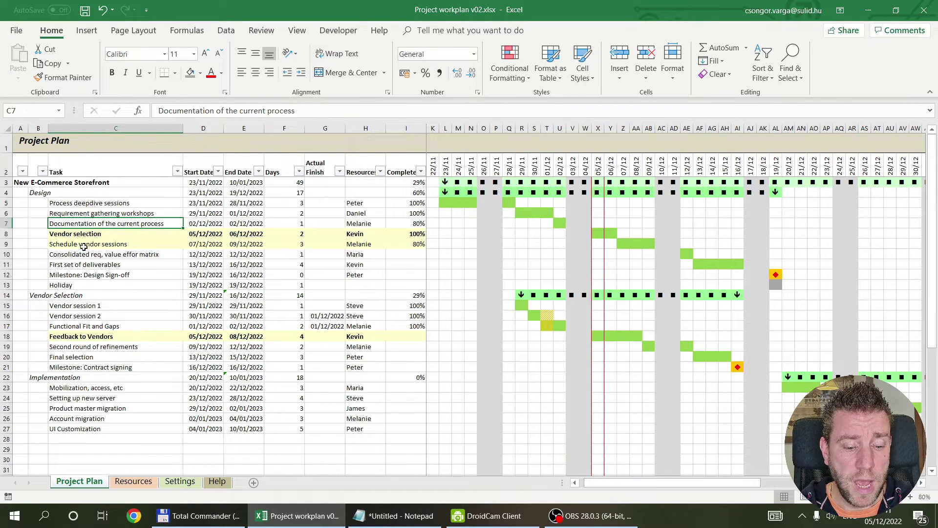
{"action": "left_click", "coordinate": [93, 129]}
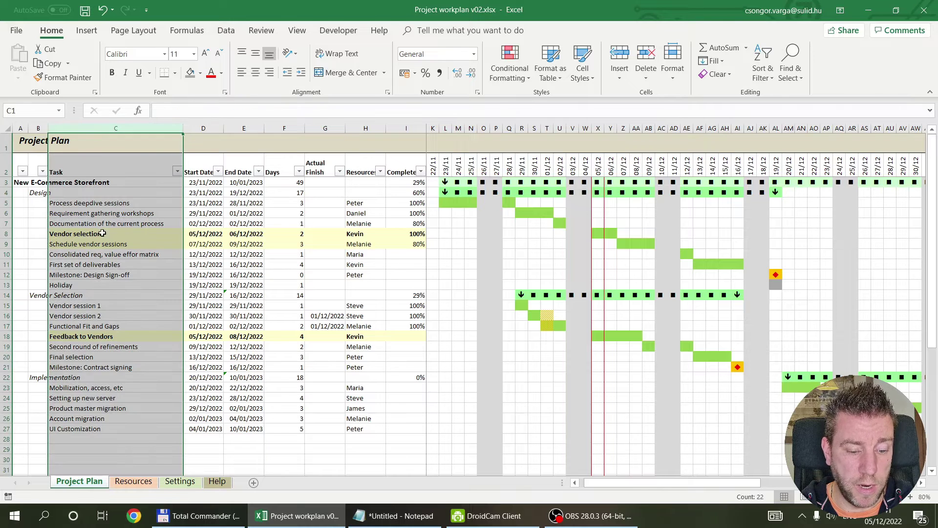
{"action": "left_click", "coordinate": [39, 128]}
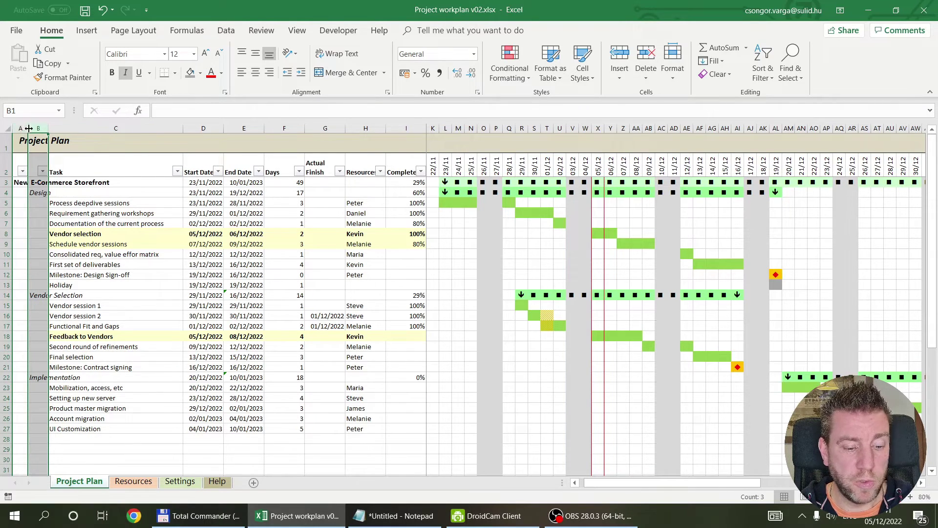
{"action": "left_click", "coordinate": [20, 128]}
{"action": "left_click", "coordinate": [37, 128]}
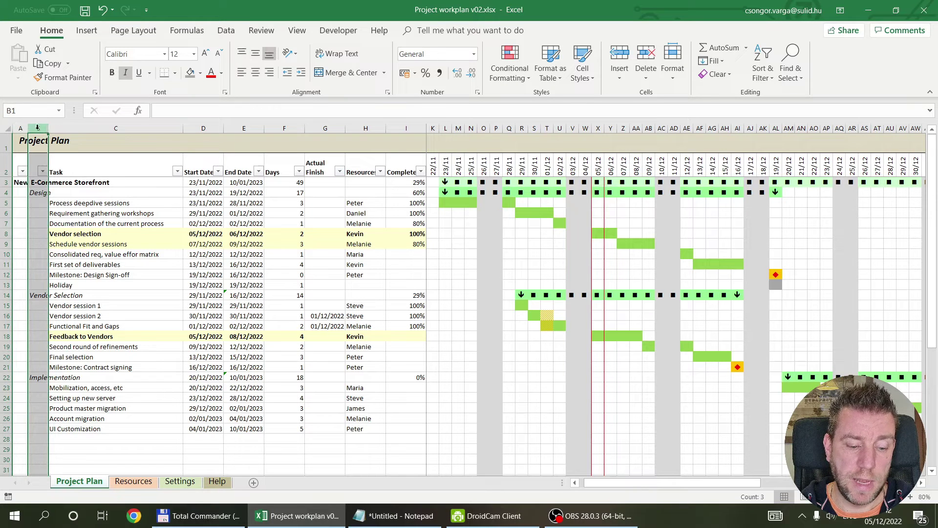
{"action": "left_click", "coordinate": [90, 193]}
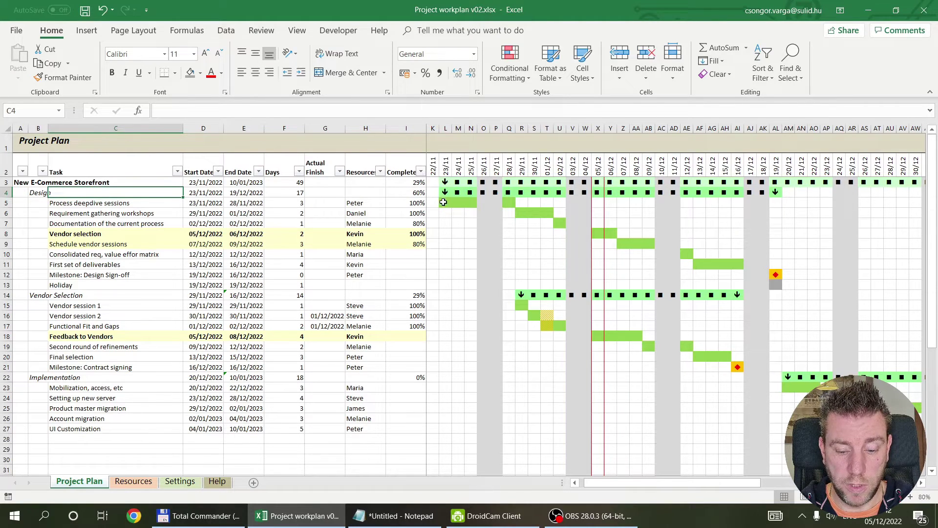
{"action": "left_click_drag", "start_coordinate": [88, 203], "coordinate": [87, 290]}
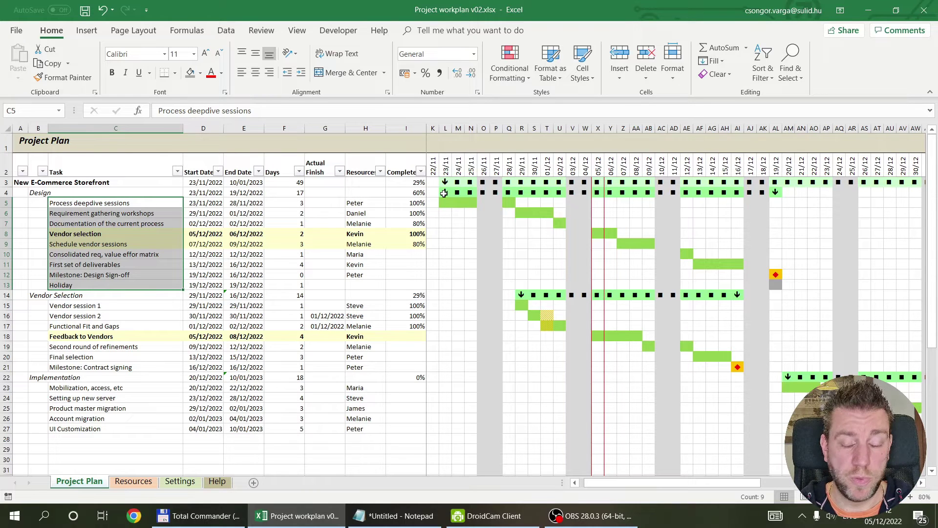
{"action": "left_click_drag", "start_coordinate": [444, 193], "coordinate": [775, 193]}
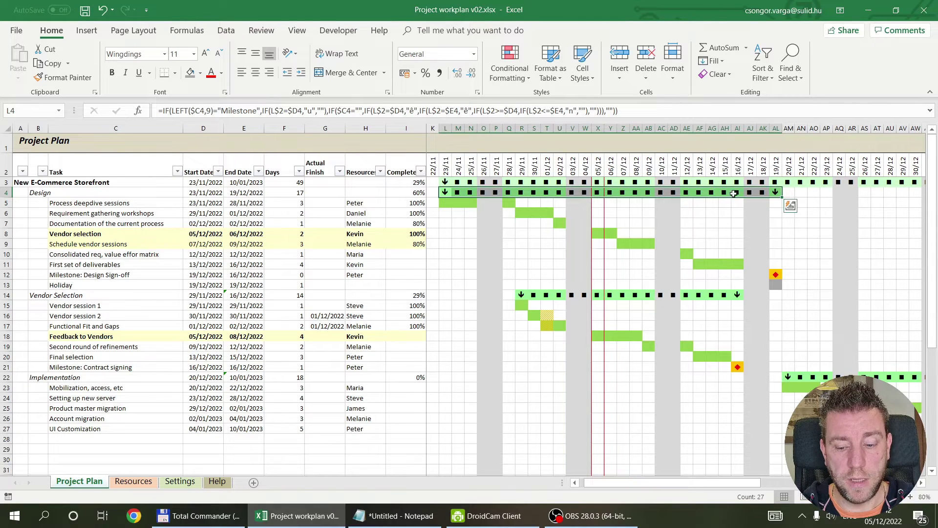
Review the Days, Actual Finish, Resource and Complete columns of the task list.
{"action": "left_click", "coordinate": [138, 221]}
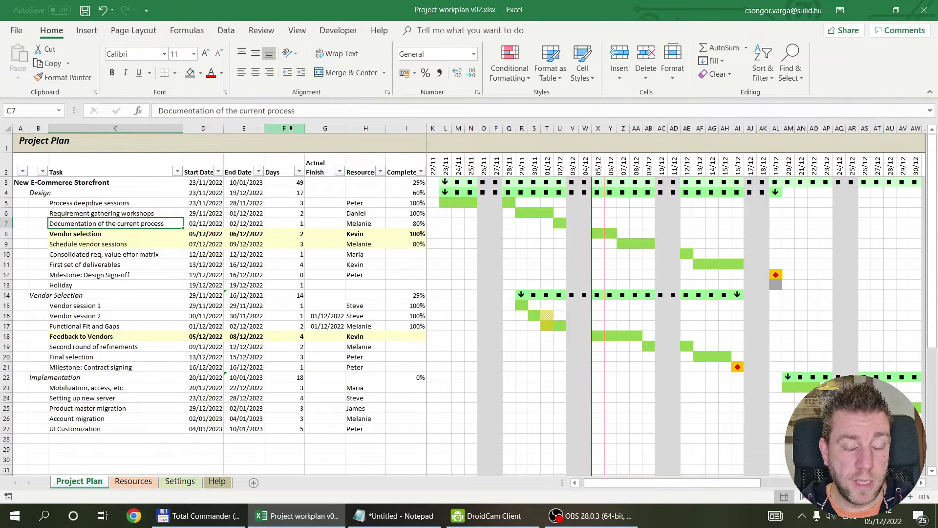
{"action": "left_click", "coordinate": [289, 223]}
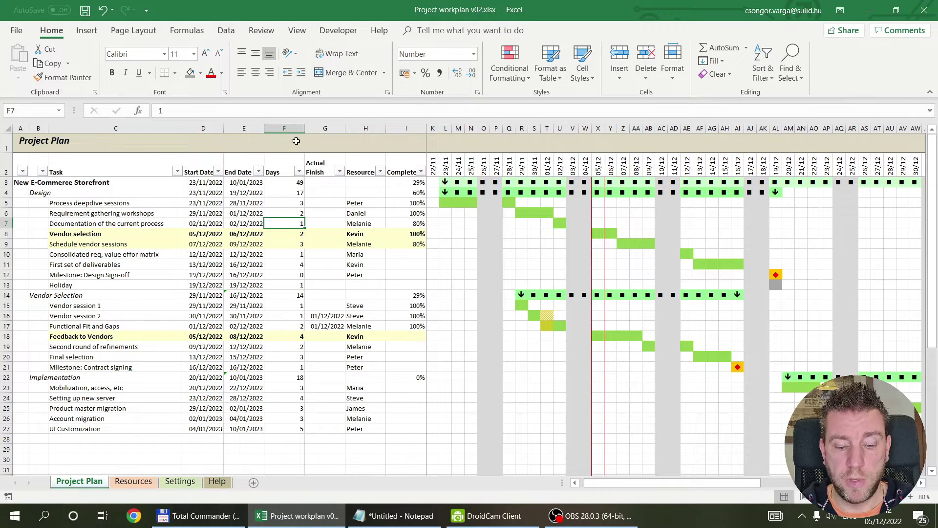
{"action": "left_click", "coordinate": [327, 316]}
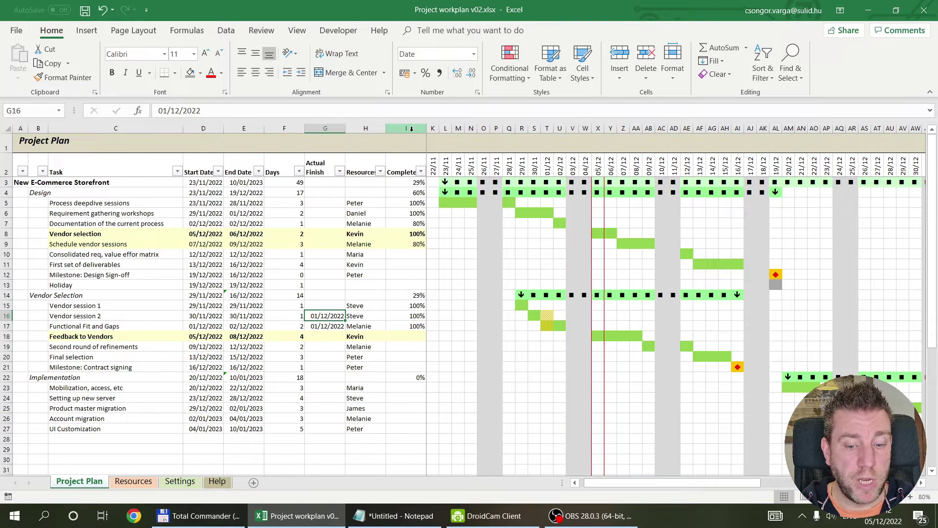
{"action": "left_click_drag", "start_coordinate": [412, 129], "coordinate": [325, 131]}
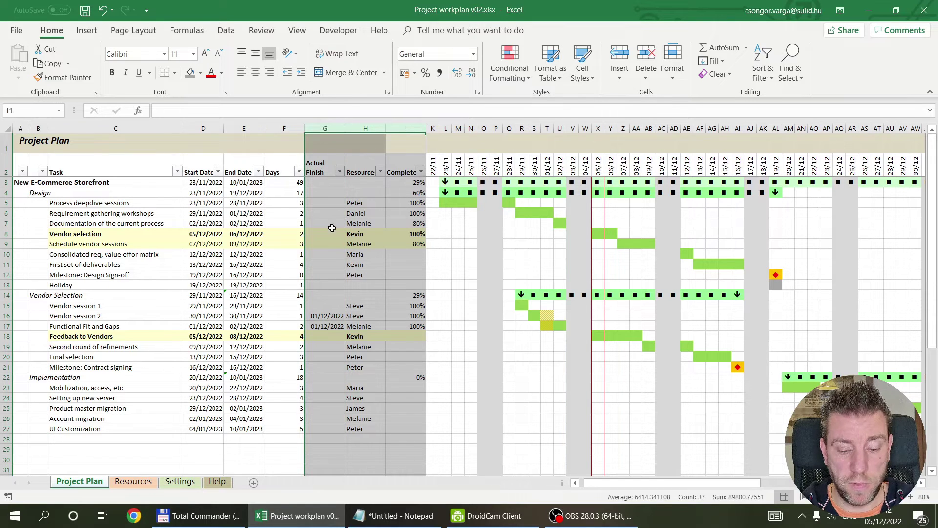
{"action": "left_click", "coordinate": [355, 213]}
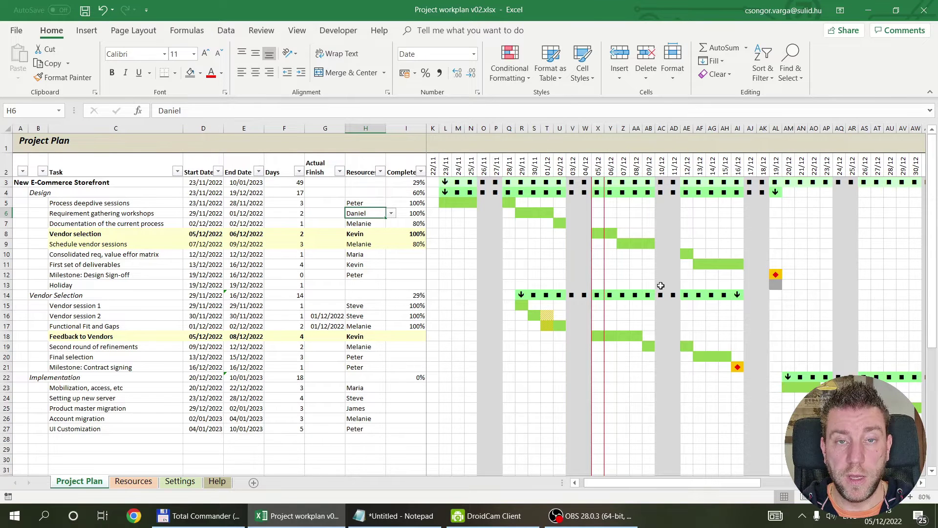
Inspect how the design sign-off milestone, the holiday and the actual finish dates of rows 16 and 17 are marked in the Gantt chart.
{"action": "left_click", "coordinate": [776, 275]}
{"action": "left_click", "coordinate": [124, 275]}
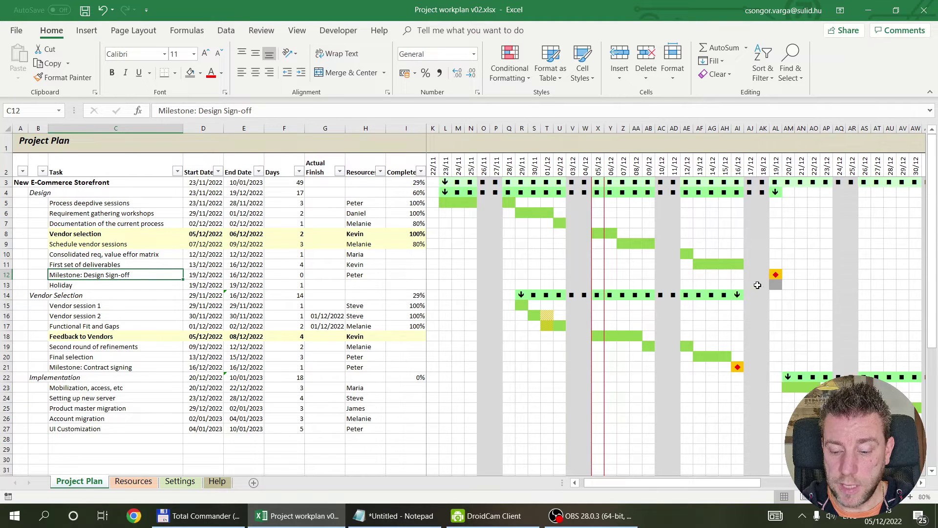
{"action": "left_click", "coordinate": [76, 286]}
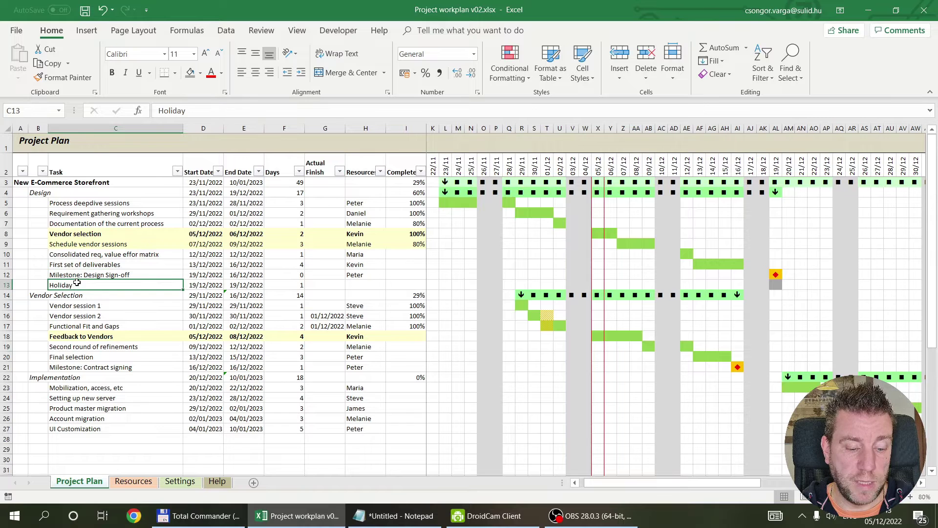
{"action": "left_click", "coordinate": [777, 285]}
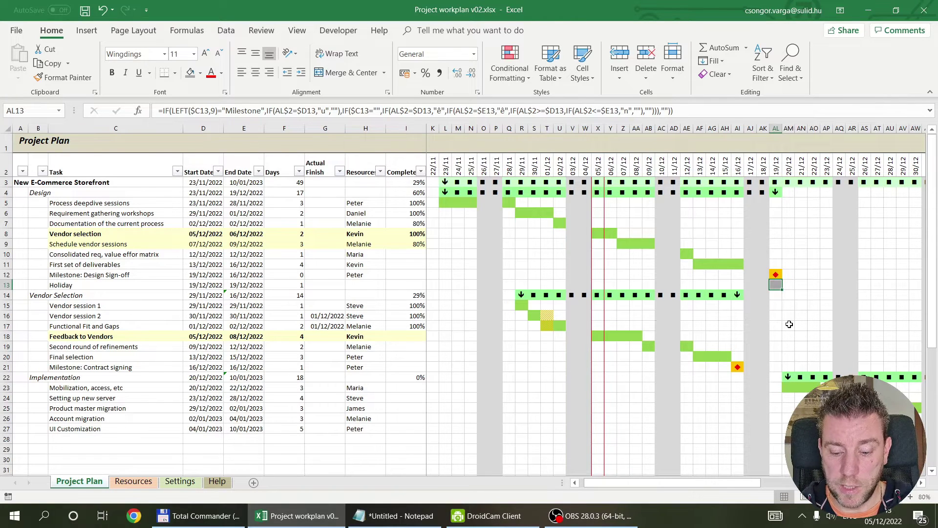
{"action": "left_click_drag", "start_coordinate": [330, 317], "coordinate": [330, 327]}
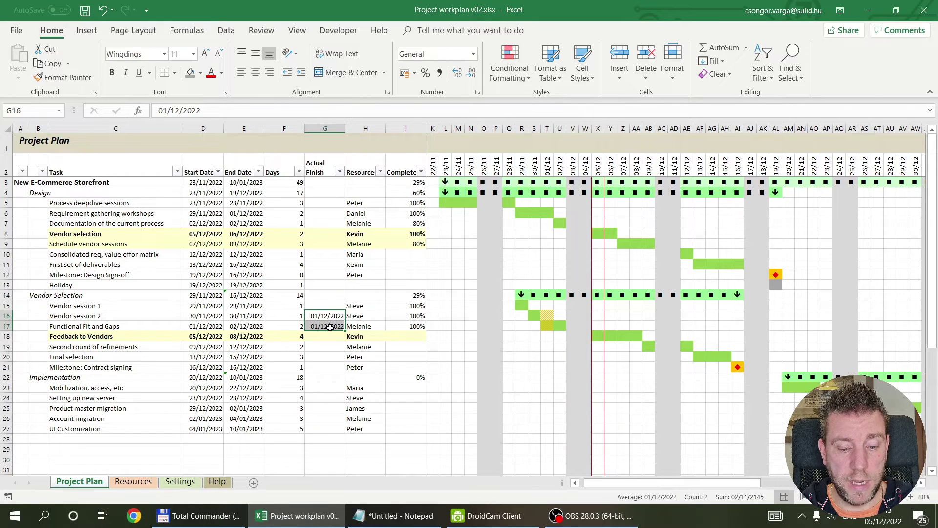
{"action": "left_click", "coordinate": [548, 315]}
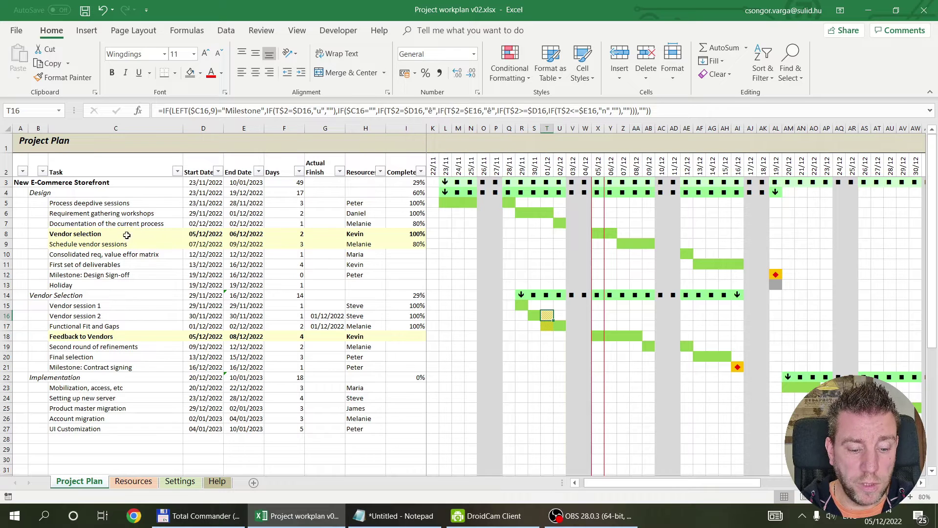
Try a 4-day duration for the Schedule vendor sessions task, and replace it with 2 days.
{"action": "left_click", "coordinate": [155, 265]}
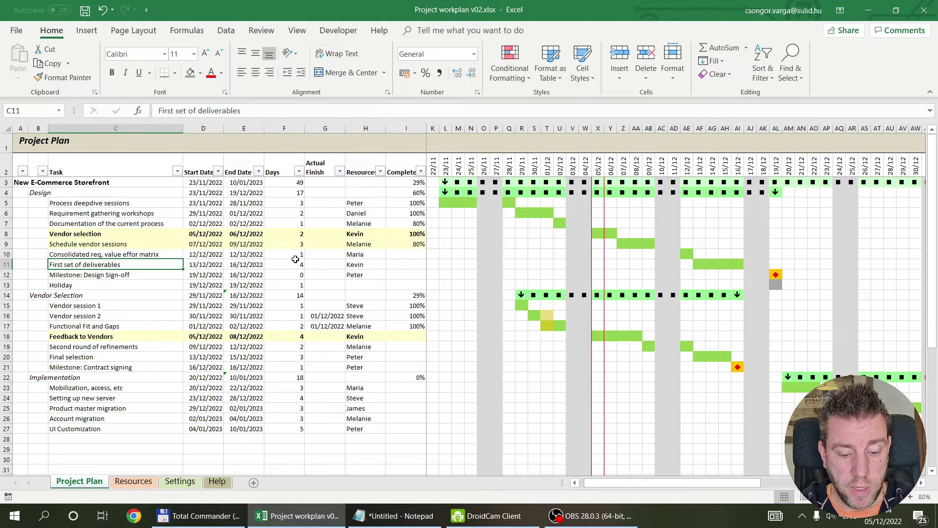
{"action": "left_click", "coordinate": [288, 244]}
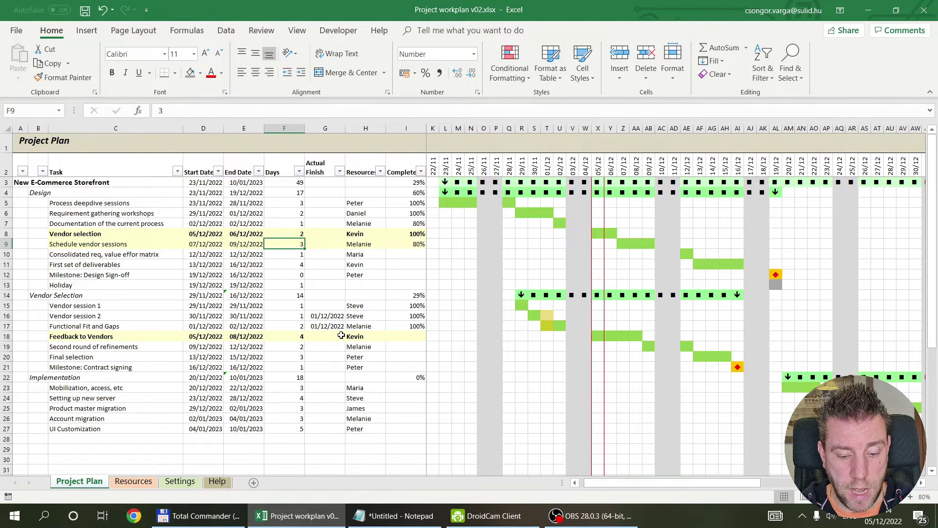
{"action": "type", "text": "4"}
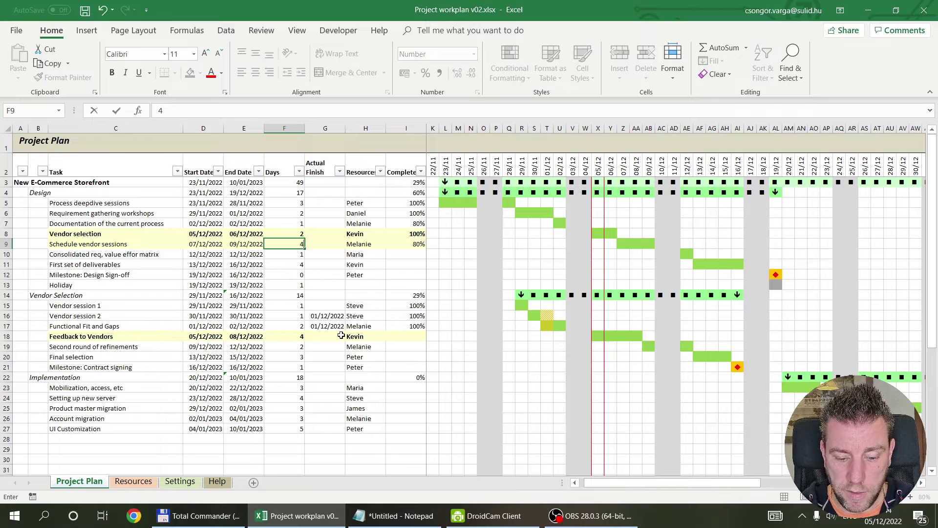
{"action": "key", "text": "ctrl+Return"}
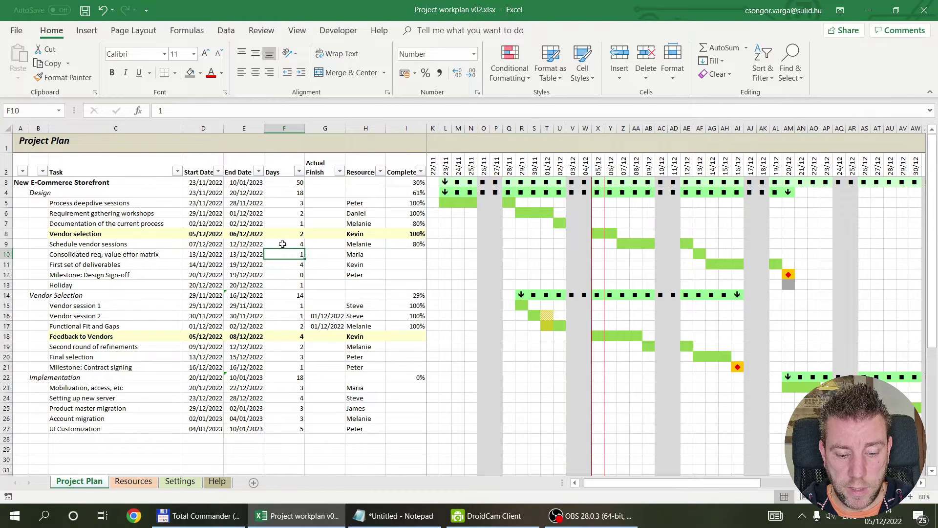
{"action": "type", "text": "2"}
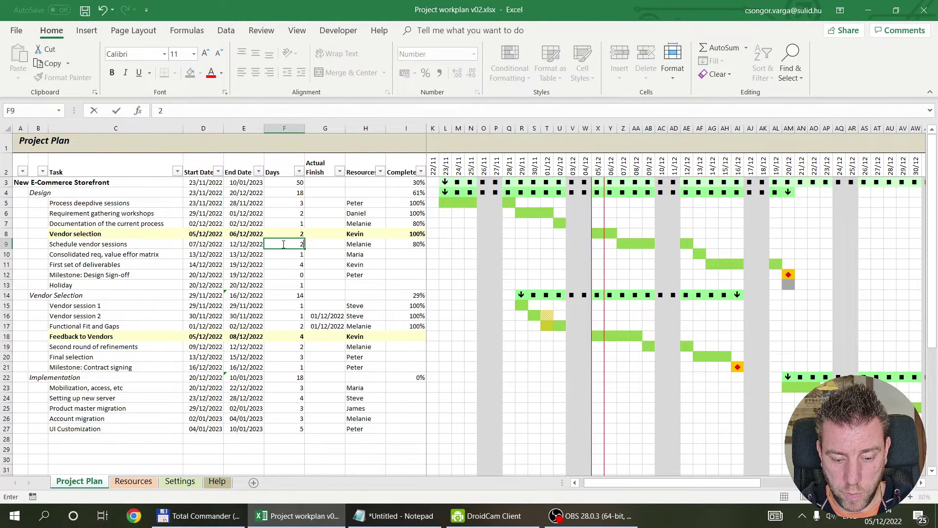
{"action": "key", "text": "Return"}
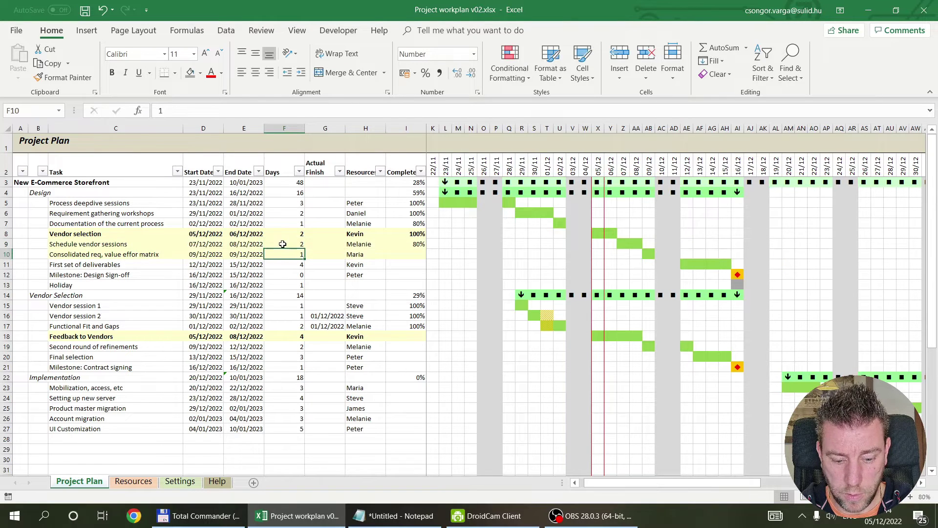
Set the duration of the Vendor selection task in row 8 to 1 day.
{"action": "left_click", "coordinate": [286, 235]}
{"action": "type", "text": "1"}
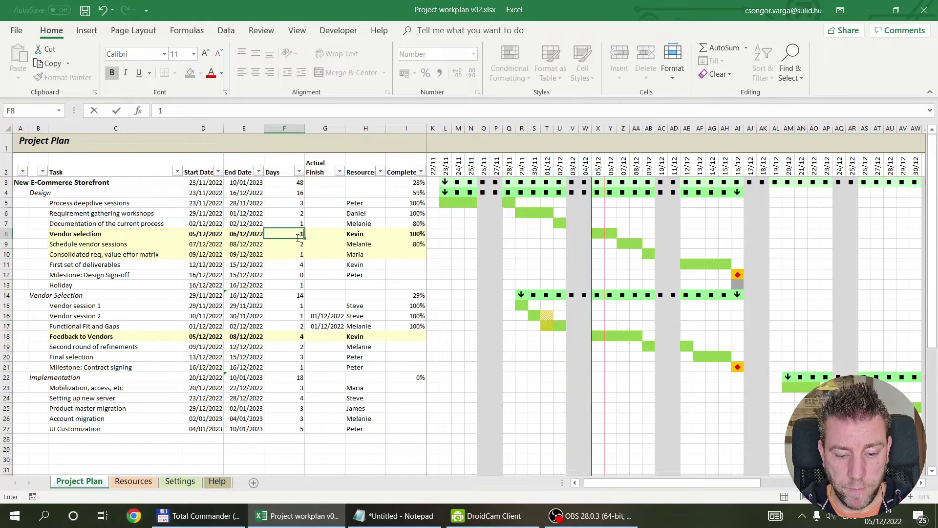
{"action": "key", "text": "Return"}
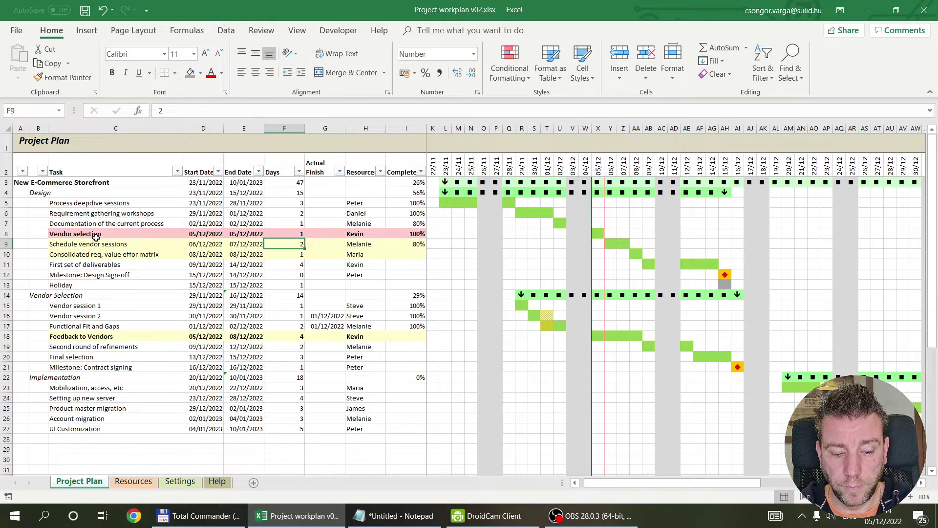
Set the duration of the Vendor selection task in row 8 to 3 days.
{"action": "left_click", "coordinate": [288, 234]}
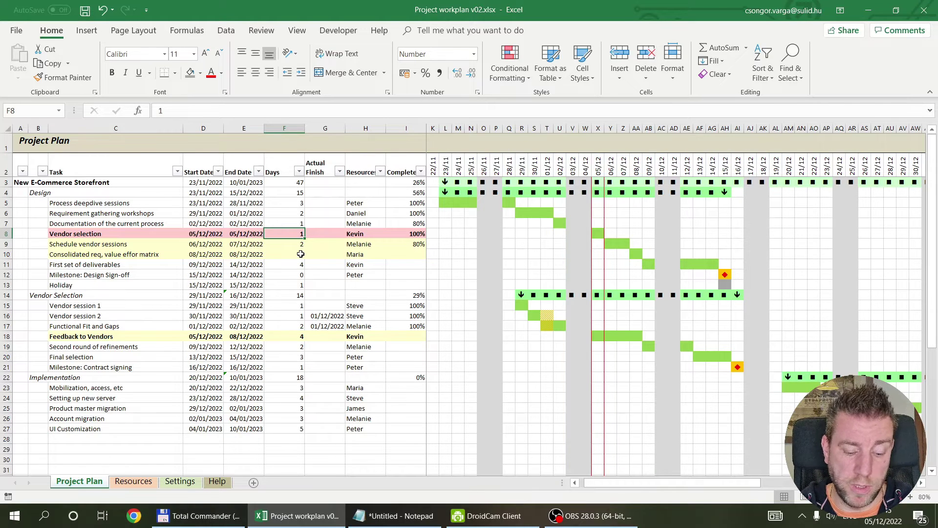
{"action": "type", "text": "3"}
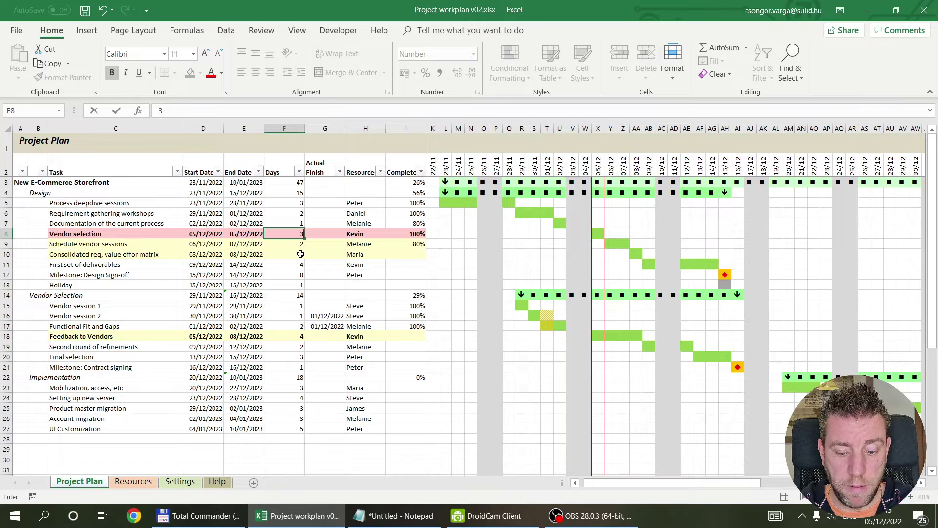
{"action": "key", "text": "Return"}
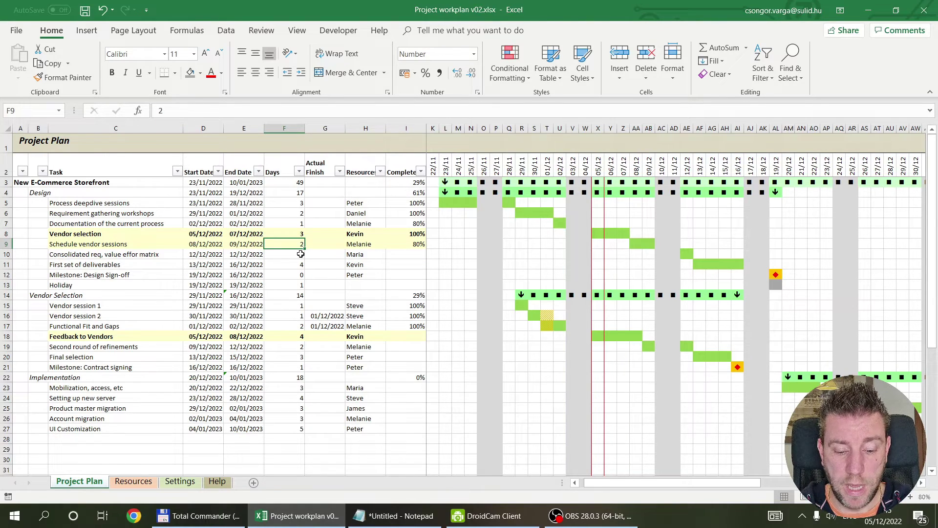
{"action": "left_click", "coordinate": [284, 235]}
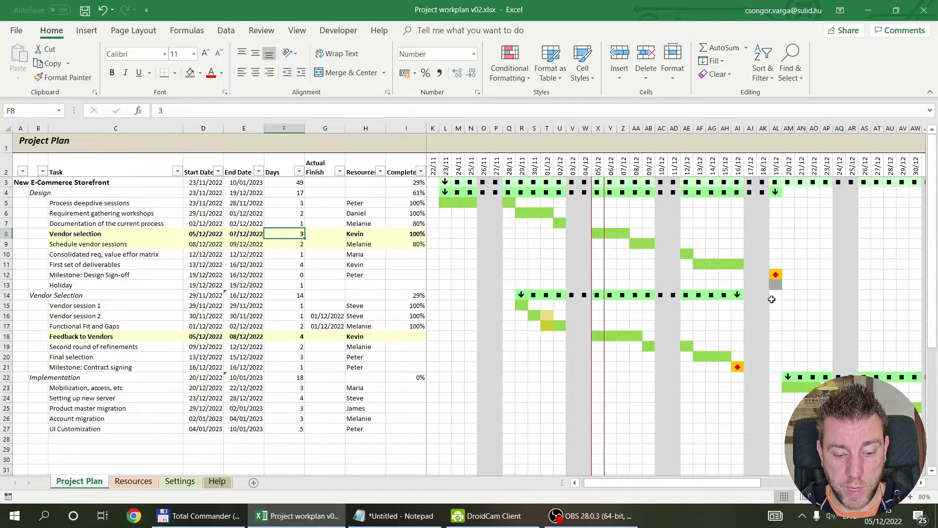
Check the resources assigned to the Design tasks and examine each resource's daily task load in the resource plan.
{"action": "left_click", "coordinate": [366, 203]}
{"action": "left_click", "coordinate": [367, 244]}
{"action": "left_click", "coordinate": [367, 255]}
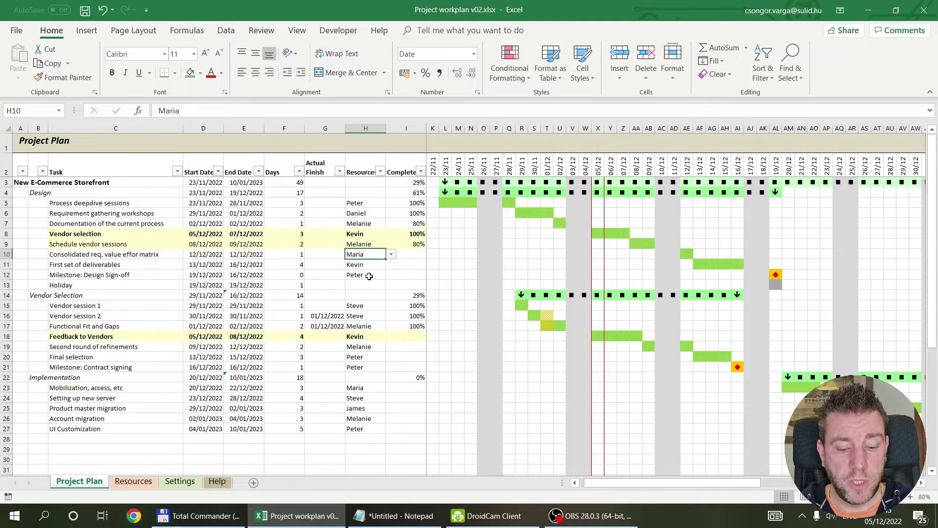
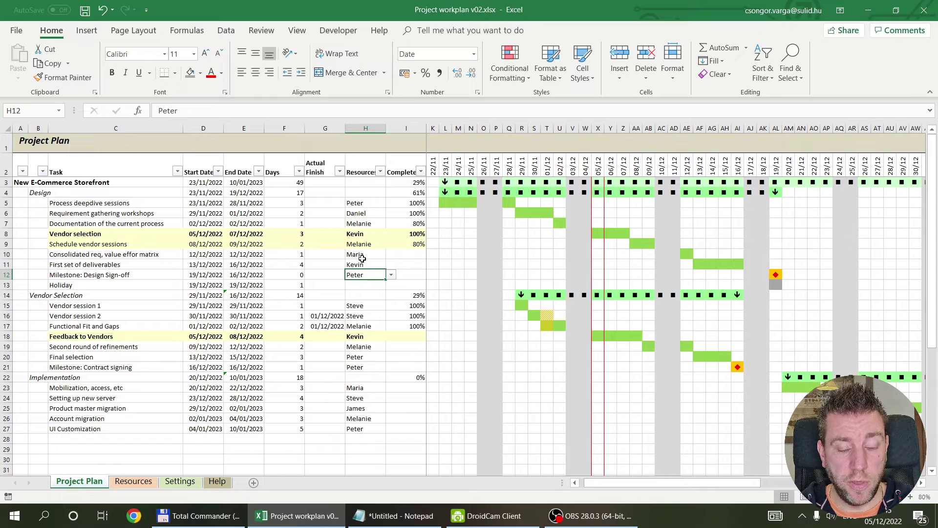
{"action": "left_click", "coordinate": [131, 482]}
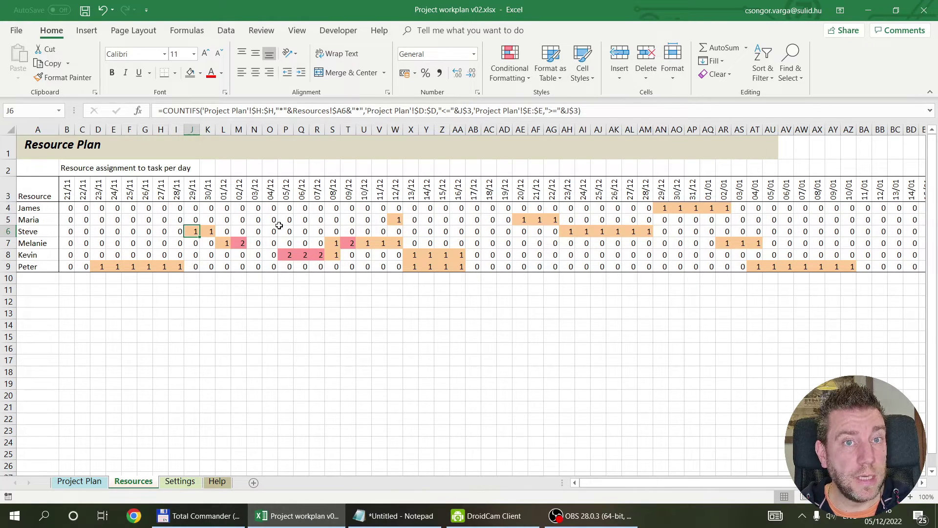
{"action": "left_click_drag", "start_coordinate": [225, 231], "coordinate": [426, 231]}
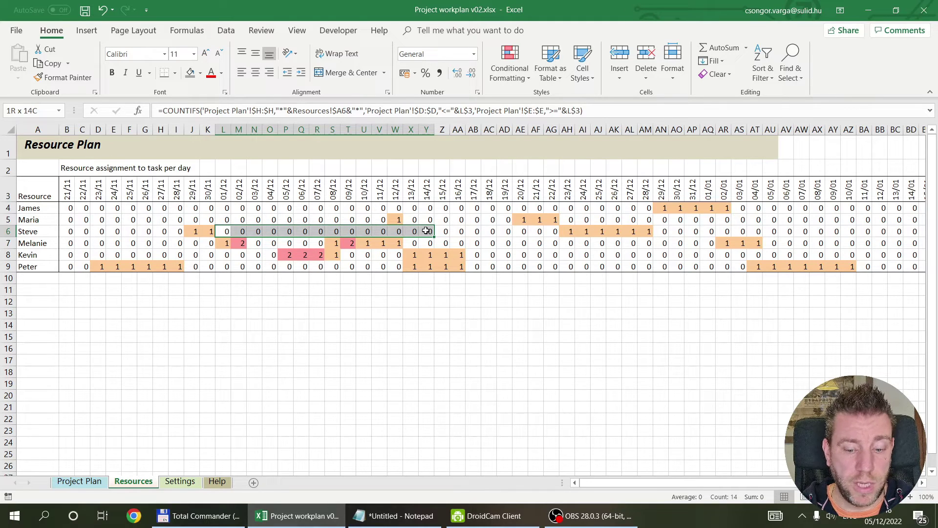
{"action": "left_click_drag", "start_coordinate": [426, 230], "coordinate": [426, 231]}
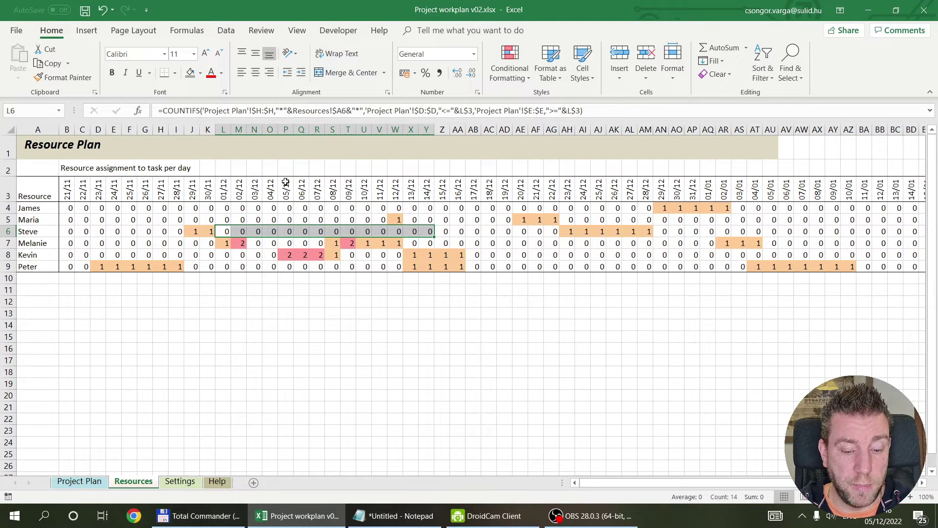
Return to the project plan and copy the Implementation phase row to the empty row 28 below the last task.
{"action": "left_click", "coordinate": [78, 481]}
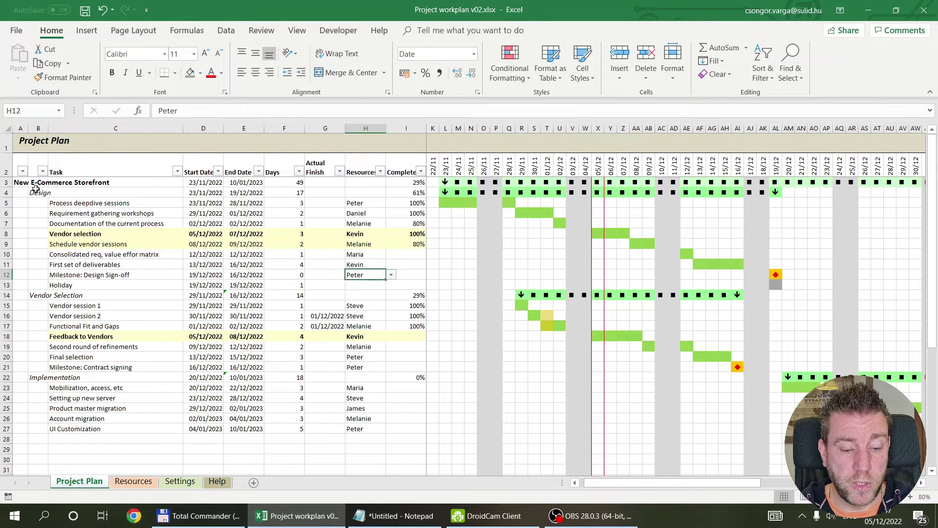
{"action": "left_click", "coordinate": [21, 182]}
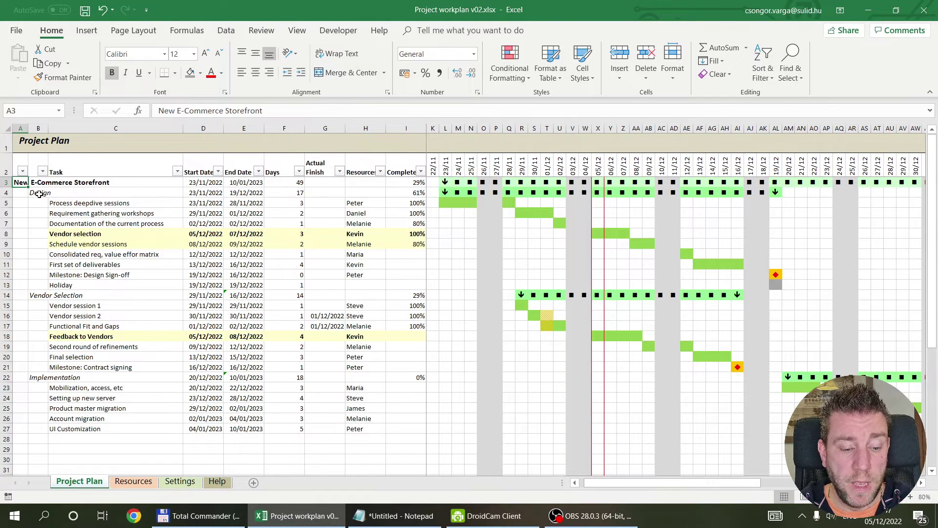
{"action": "left_click", "coordinate": [38, 192]}
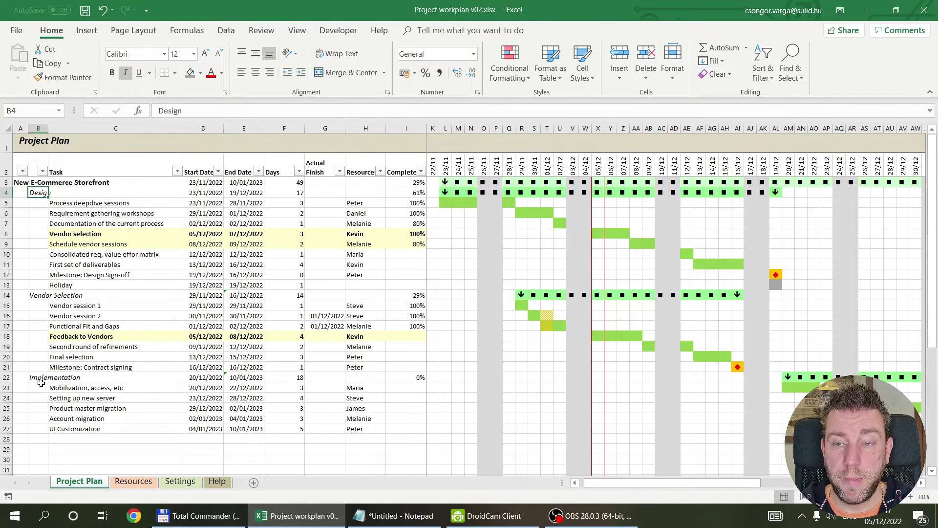
{"action": "left_click", "coordinate": [38, 439]}
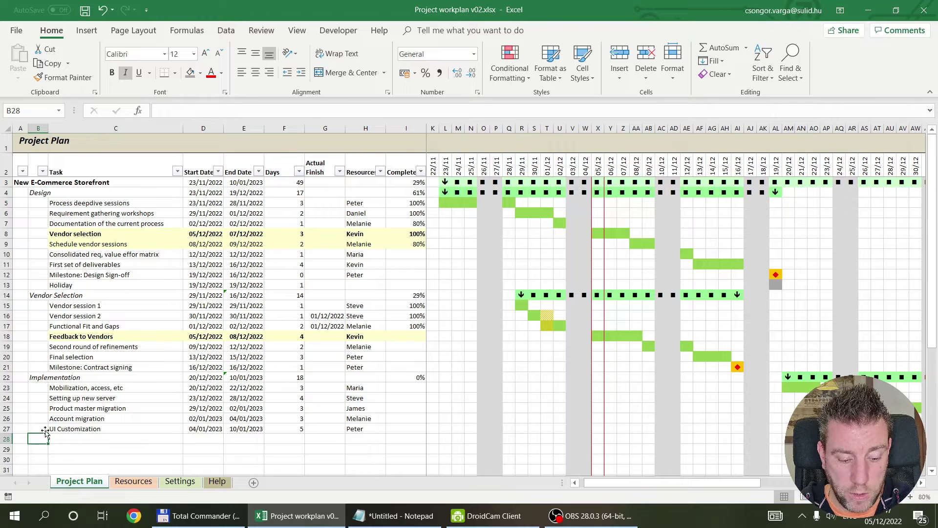
{"action": "left_click", "coordinate": [7, 377]}
{"action": "key", "text": "ctrl+c"}
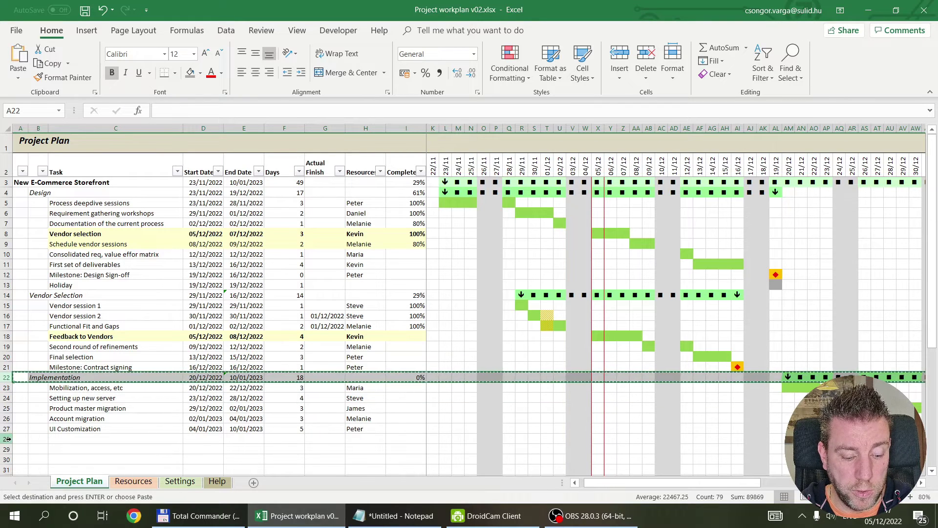
{"action": "left_click", "coordinate": [8, 439]}
{"action": "key", "text": "ctrl+v"}
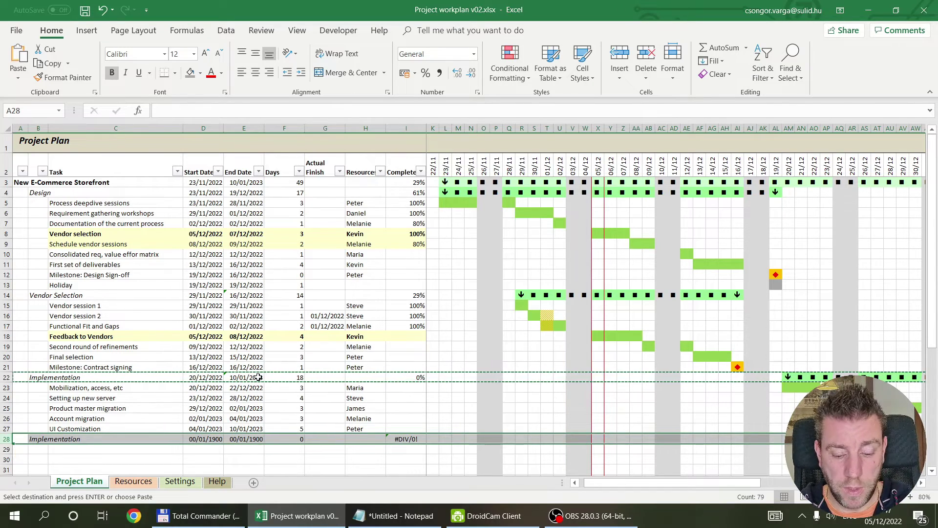
Rename the copied phase in row 28 as Go-Live.
{"action": "scroll", "coordinate": [257, 377], "scroll_direction": "down", "scroll_amount": 1}
{"action": "left_click", "coordinate": [44, 408]}
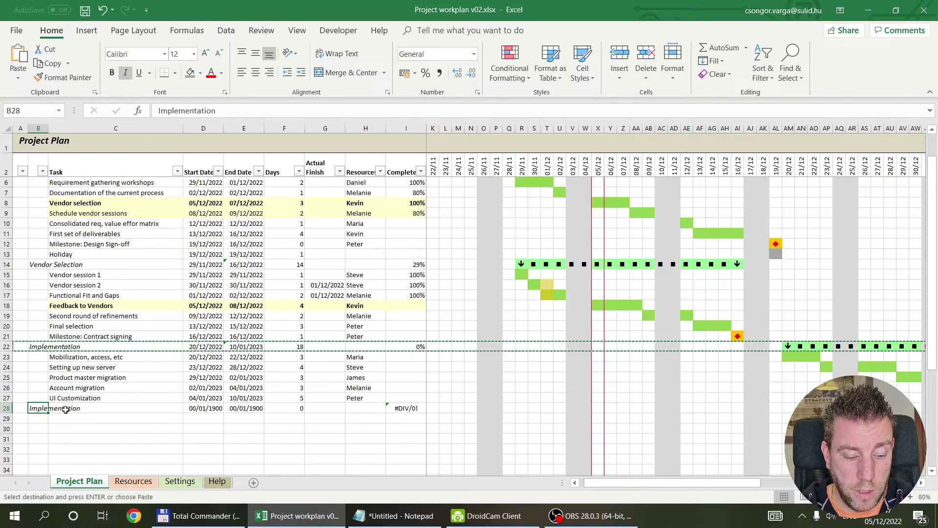
{"action": "type", "text": "G-L"}
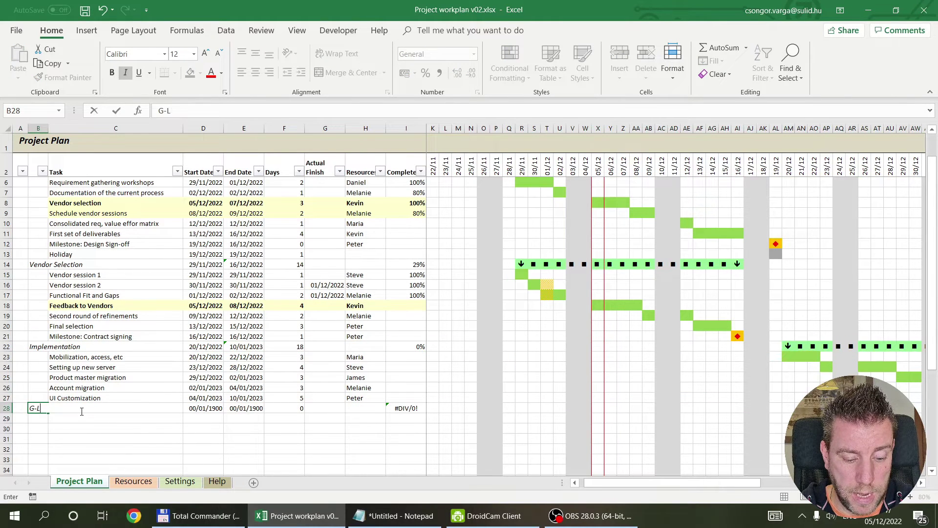
{"action": "type", "text": "o"}
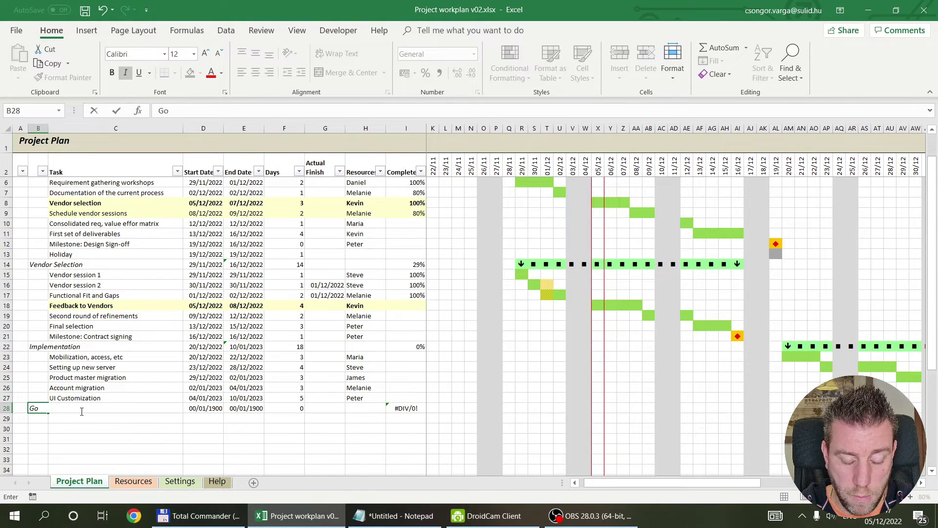
{"action": "type", "text": "-Live"}
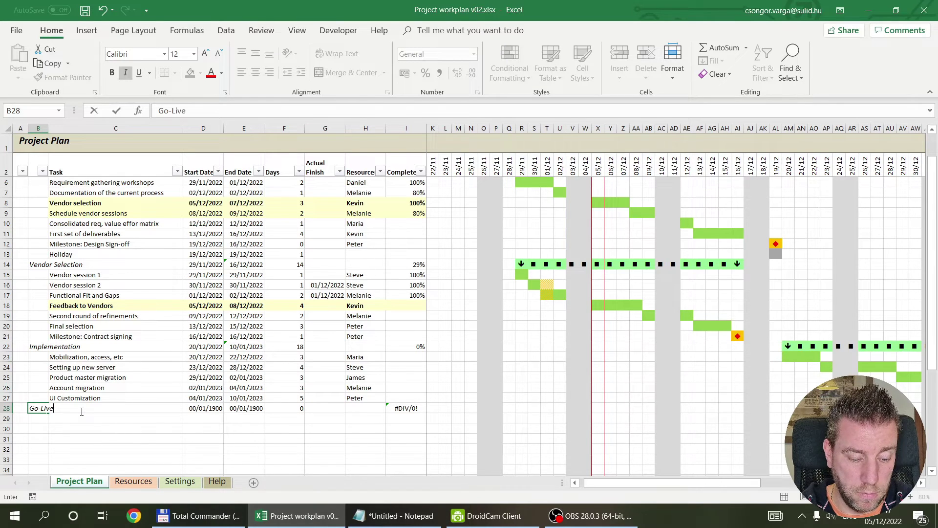
{"action": "key", "text": "Return"}
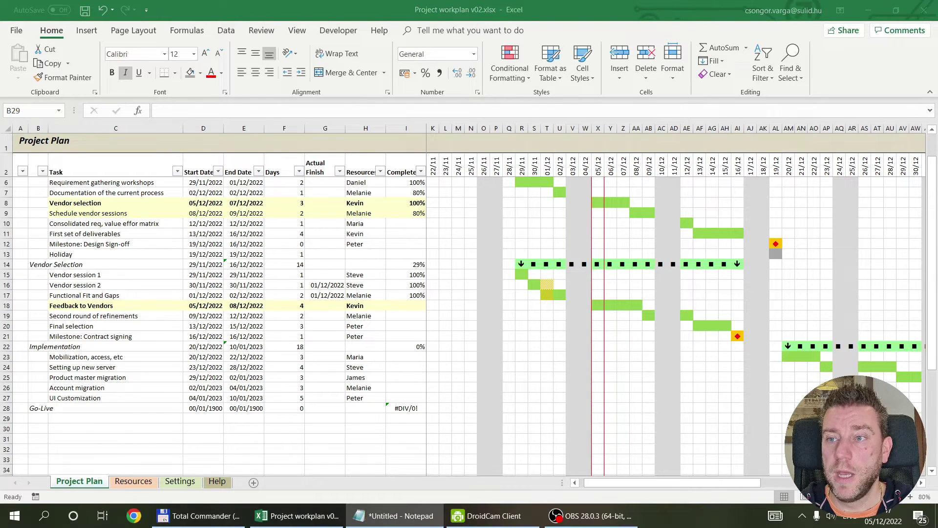
Add the Go-Live tasks Historical data load, Go-Live communication, Shutting down old system, Milestone: new storefront live and Post go-live support in C29:C33.
{"action": "left_click", "coordinate": [68, 416]}
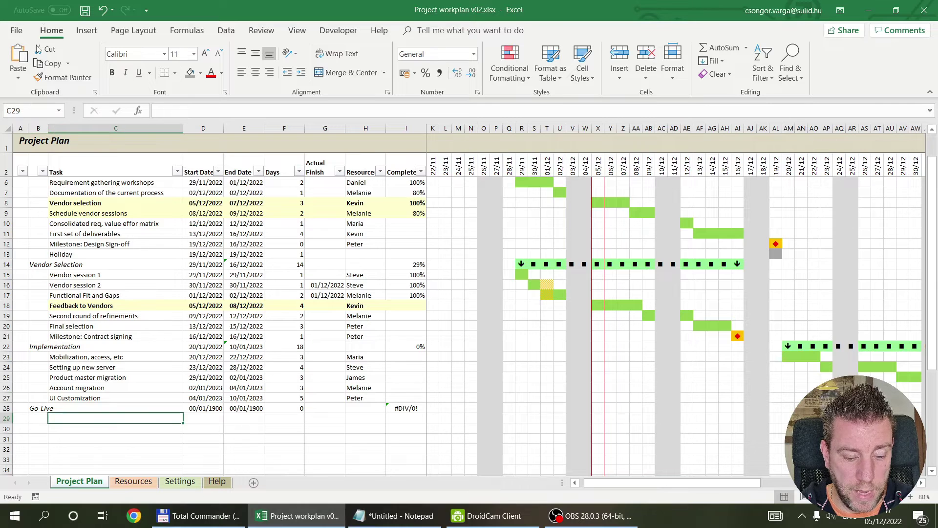
{"action": "type", "text": "Historical data load Go-Live communication Shutting down old system Milestone: new storefront live Post go-live support"}
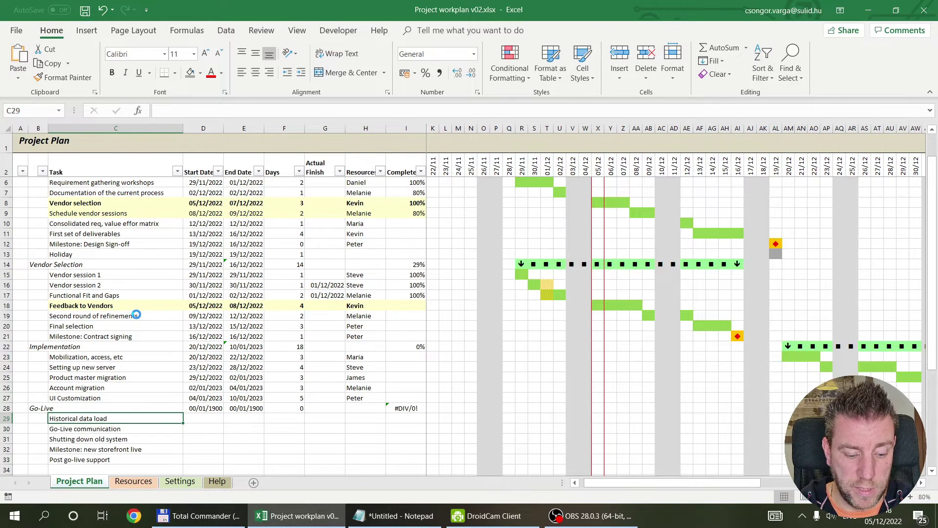
{"action": "scroll", "coordinate": [169, 300], "scroll_direction": "down", "scroll_amount": 2}
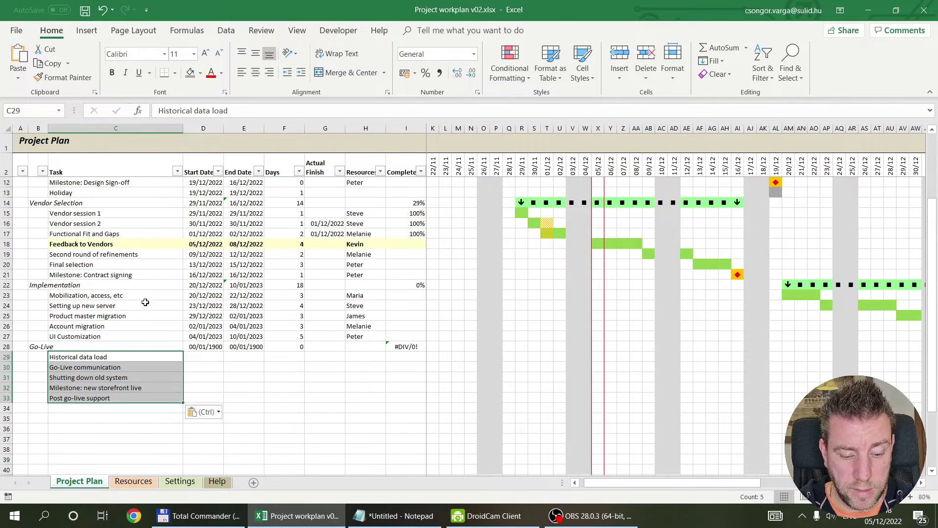
Enter the start date formula =WORKDAY(E27,1) for the Historical data load task in D29.
{"action": "left_click", "coordinate": [205, 357]}
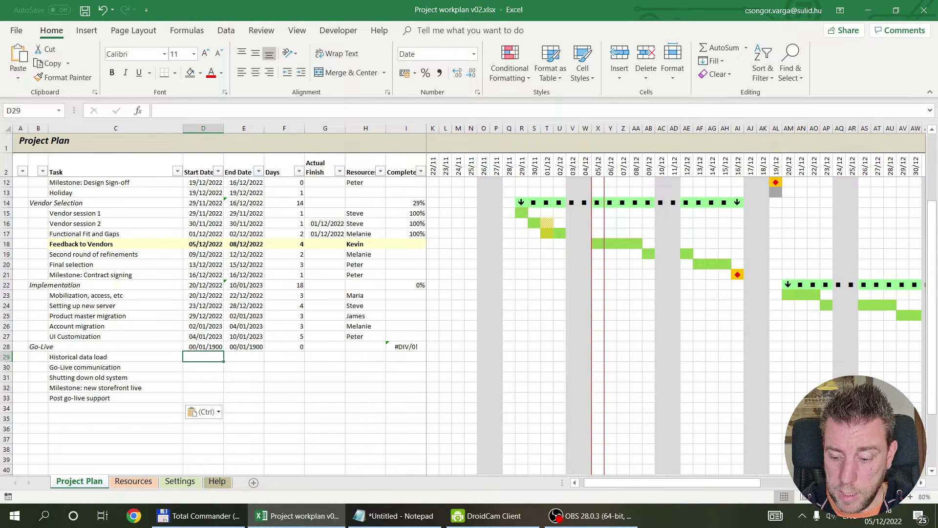
{"action": "left_click_drag", "start_coordinate": [756, 483], "coordinate": [893, 483]}
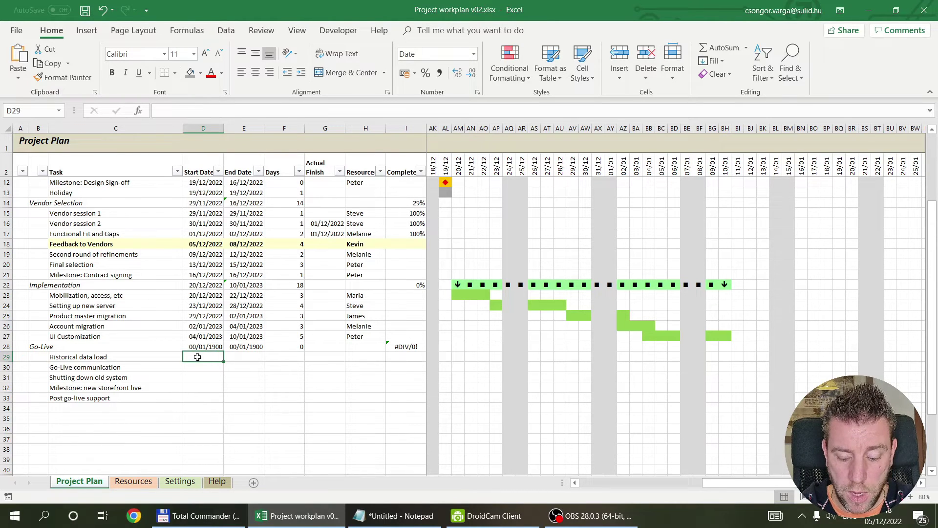
{"action": "type", "text": "=work="}
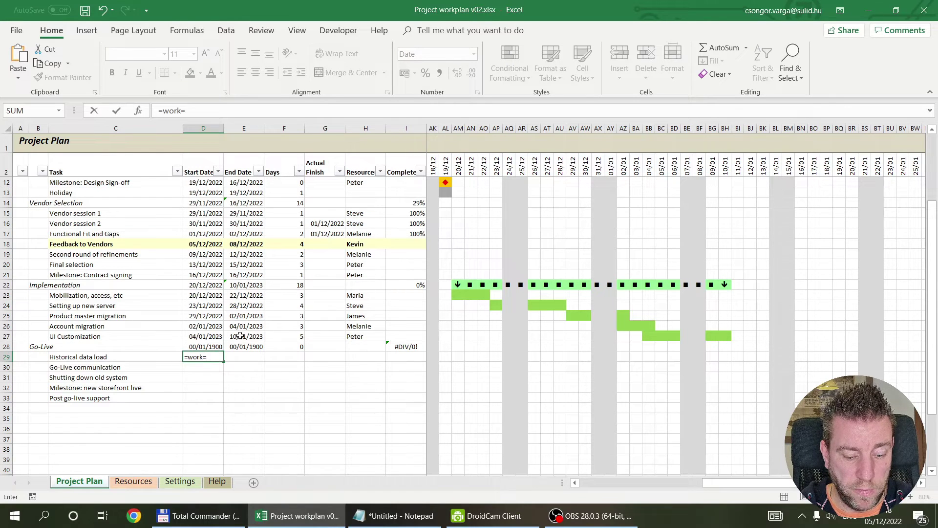
{"action": "mouse_move", "coordinate": [206, 357]}
{"action": "left_mouse_down"}
{"action": "mouse_move", "coordinate": [185, 357]}
{"action": "mouse_move", "coordinate": [194, 357]}
{"action": "left_mouse_up"}
{"action": "left_click", "coordinate": [194, 357]}
{"action": "key", "text": "End"}
{"action": "key", "text": "BackSpace"}
{"action": "type", "text": "day"}
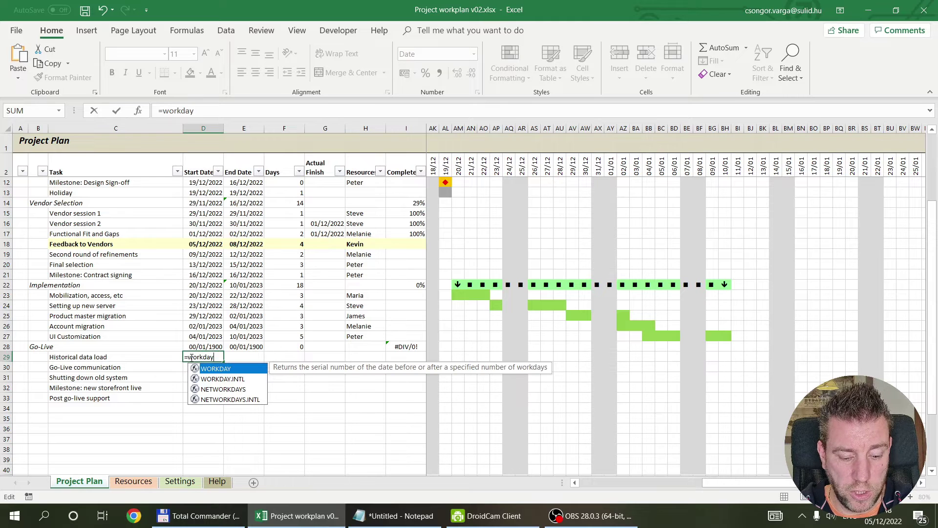
{"action": "type", "text": "("}
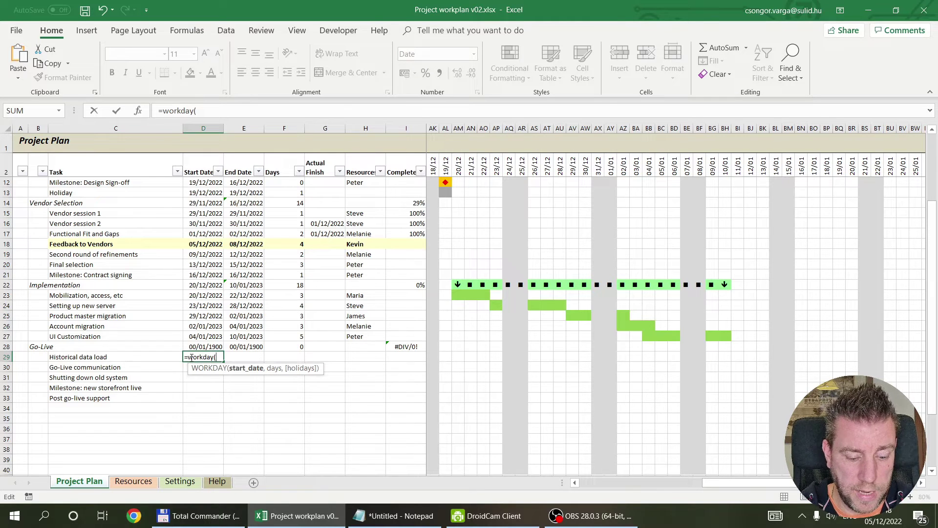
{"action": "left_click", "coordinate": [234, 337]}
{"action": "type", "text": ",1)"}
{"action": "key", "text": "Return"}
{"action": "left_click", "coordinate": [201, 358]}
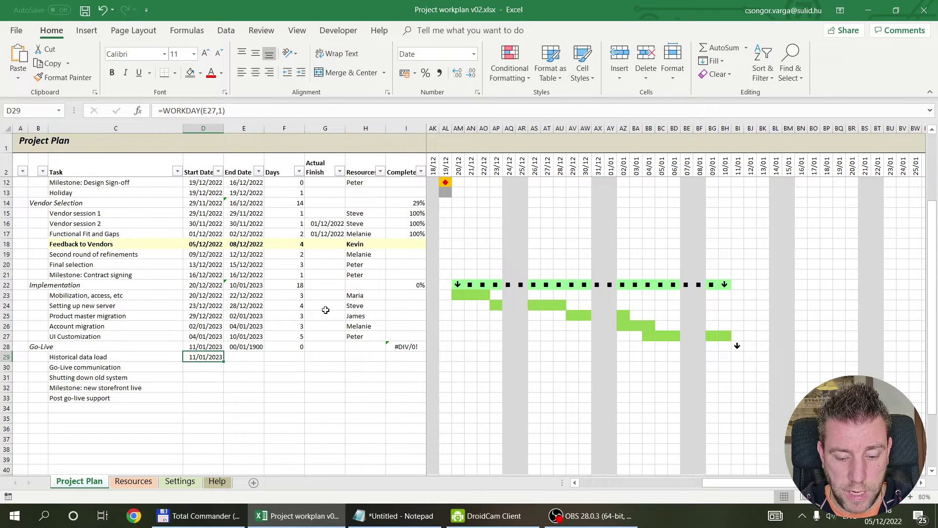
Try durations of 6 and 7 days for the Setting up new server task, and set it back to 4 days.
{"action": "left_click", "coordinate": [287, 306]}
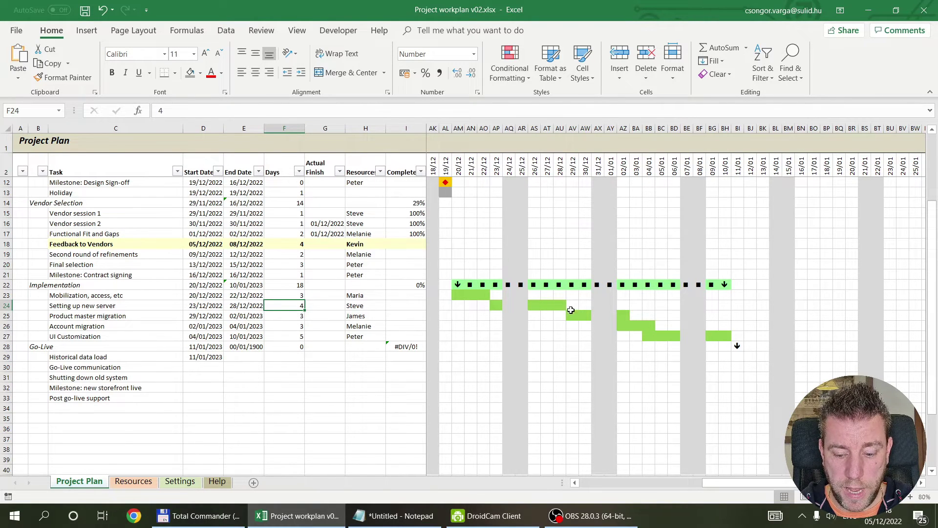
{"action": "type", "text": "6"}
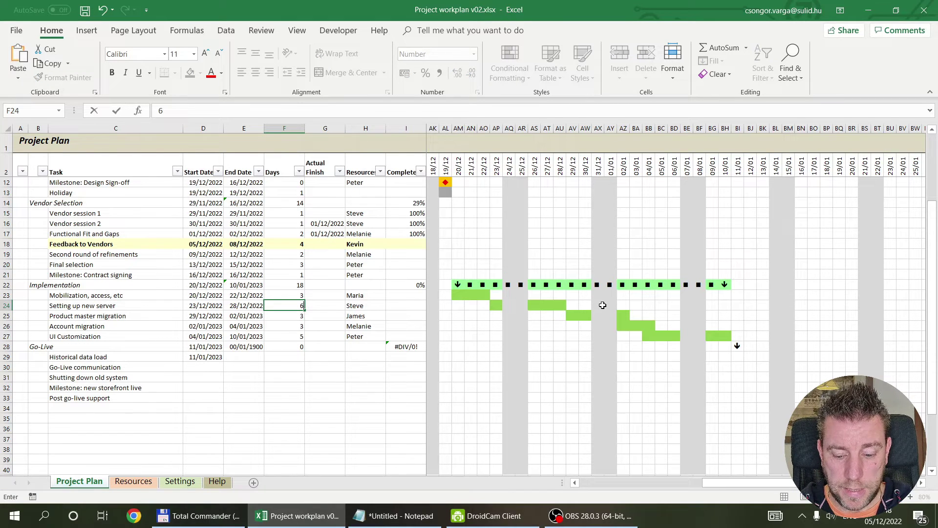
{"action": "key", "text": "Return"}
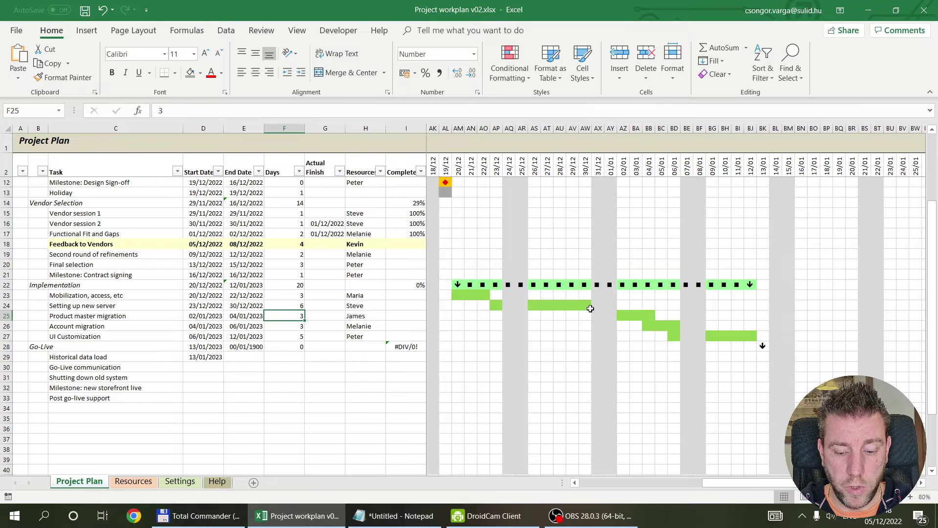
{"action": "left_click", "coordinate": [291, 305]}
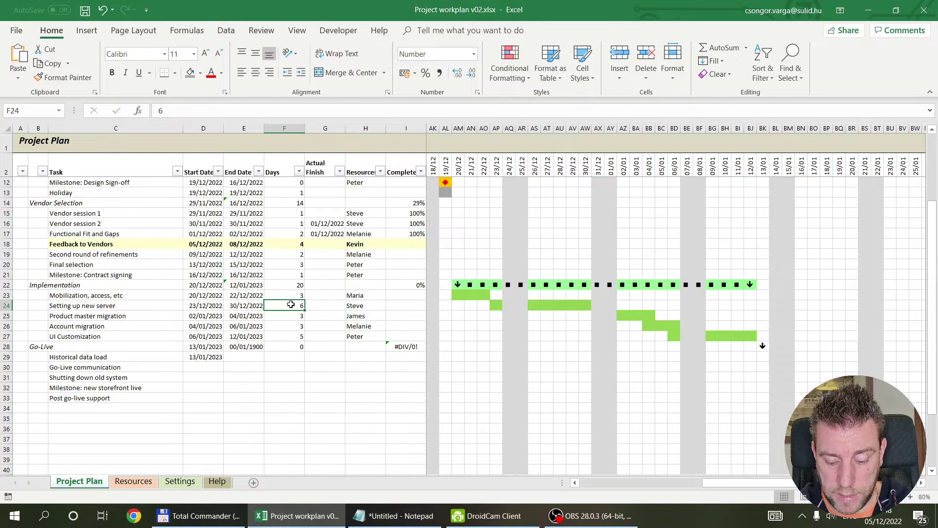
{"action": "type", "text": "7"}
{"action": "key", "text": "Return"}
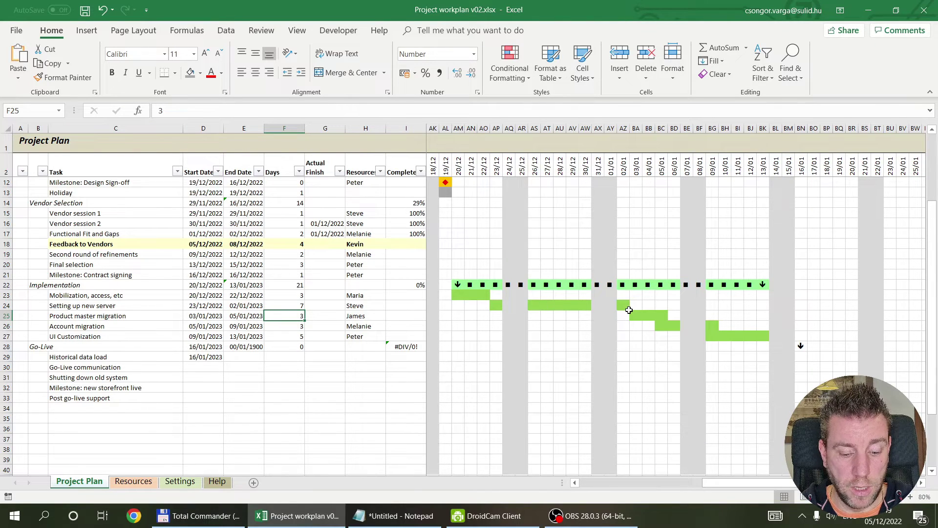
{"action": "left_click", "coordinate": [289, 306]}
{"action": "type", "text": "4"}
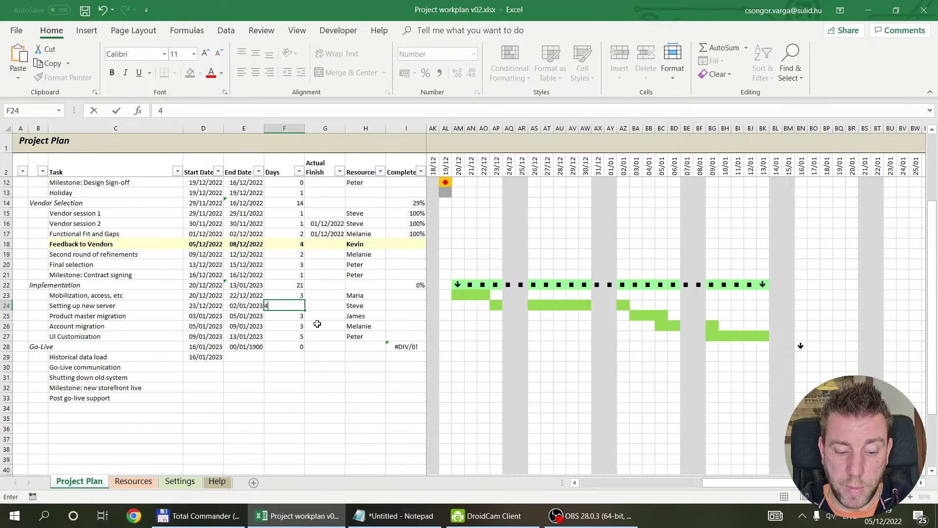
{"action": "key", "text": "Return"}
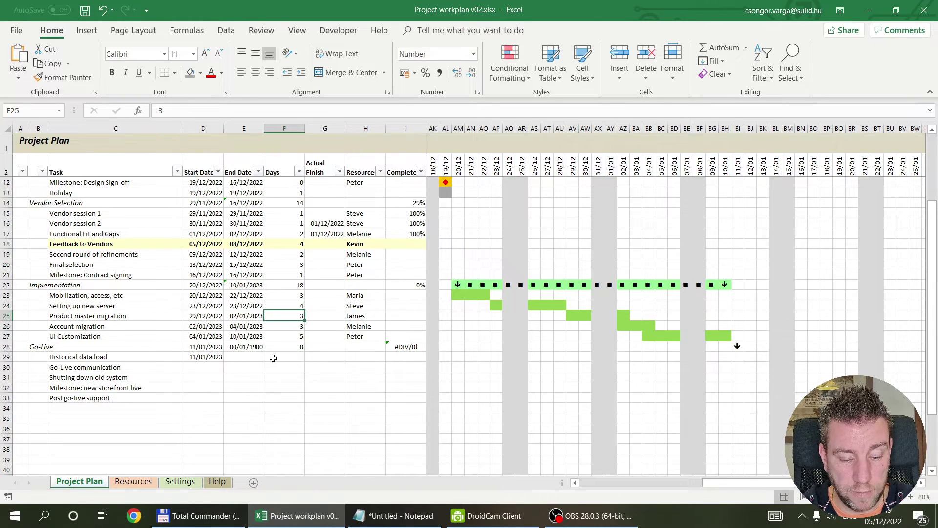
Copy the UI Customization end date formula from E27 to the Historical data load task in E29 and set its duration to 2 days.
{"action": "left_click", "coordinate": [243, 336]}
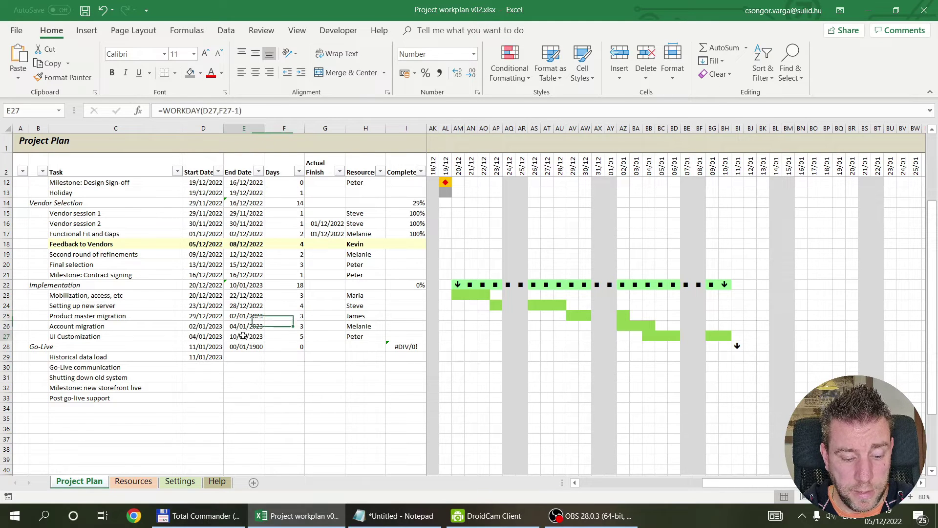
{"action": "key", "text": "ctrl+c"}
{"action": "left_click", "coordinate": [243, 360]}
{"action": "key", "text": "ctrl+v"}
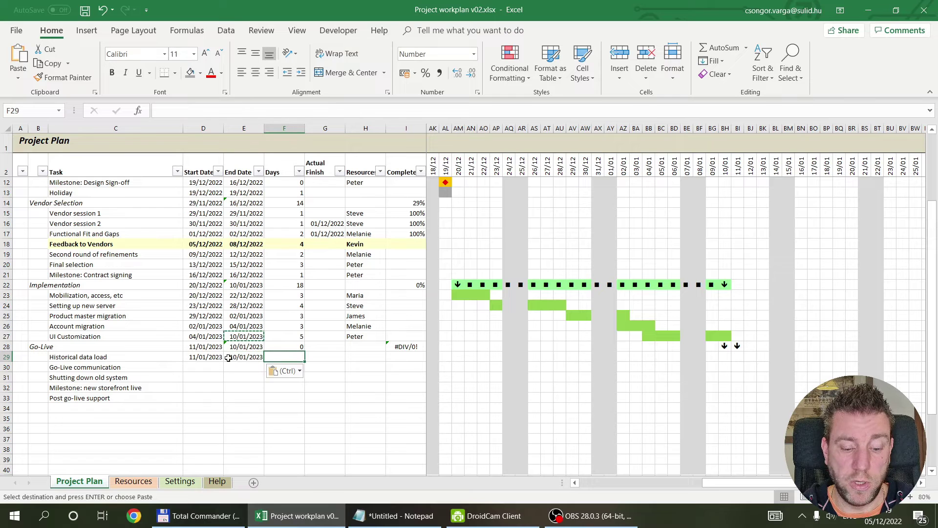
{"action": "key", "text": "BackSpace"}
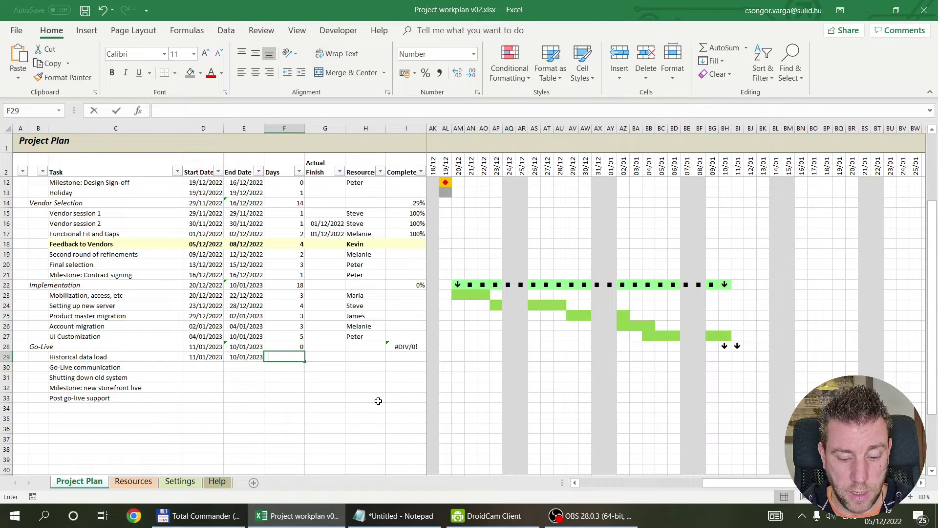
{"action": "type", "text": "2"}
{"action": "key", "text": "Return"}
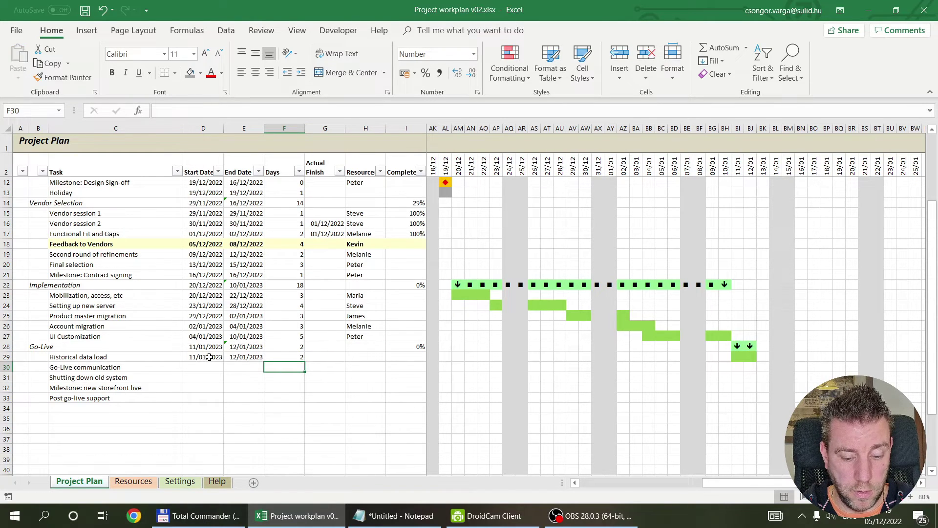
Examine the Go-Live phase's start and end date formulas in D28 and E28 and the task ranges they cover.
{"action": "left_click", "coordinate": [254, 359]}
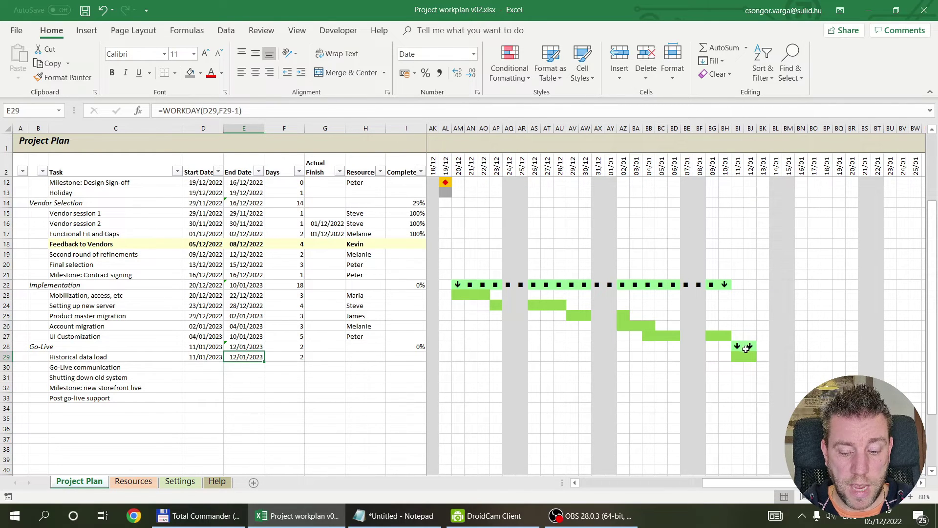
{"action": "left_click", "coordinate": [195, 348]}
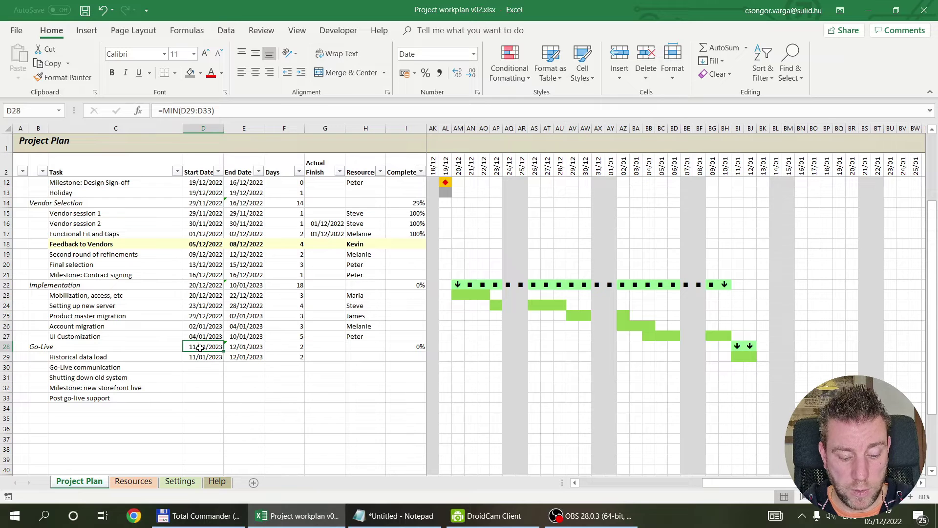
{"action": "double_click", "coordinate": [198, 348]}
{"action": "key", "text": "Return"}
{"action": "double_click", "coordinate": [244, 348]}
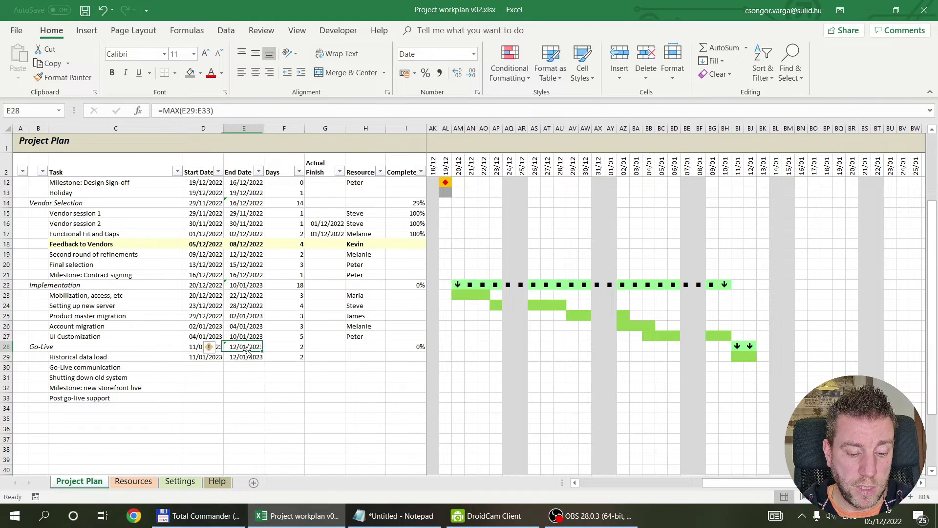
{"action": "key", "text": "Return"}
{"action": "left_click_drag", "start_coordinate": [195, 358], "coordinate": [198, 393]}
{"action": "left_click_drag", "start_coordinate": [250, 357], "coordinate": [251, 396]}
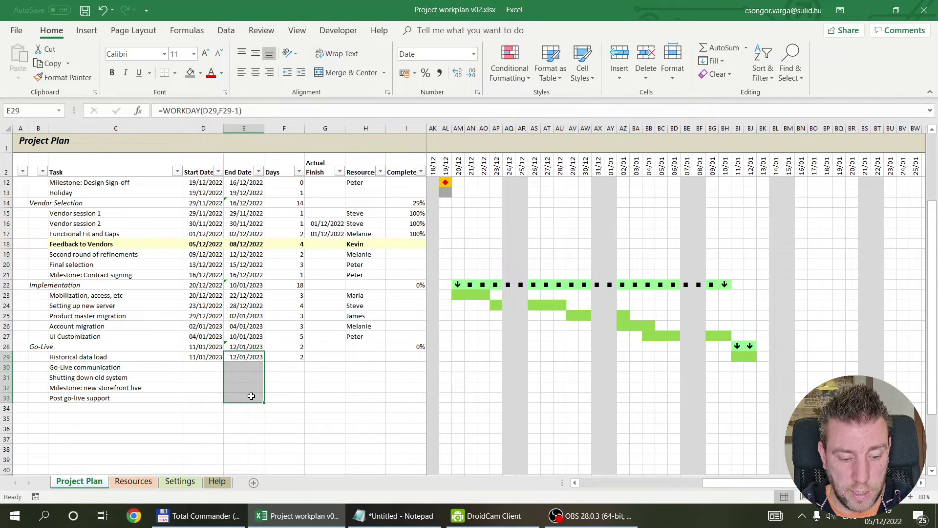
Set the Historical data load task's duration in F29 to 5 days.
{"action": "left_click", "coordinate": [205, 367]}
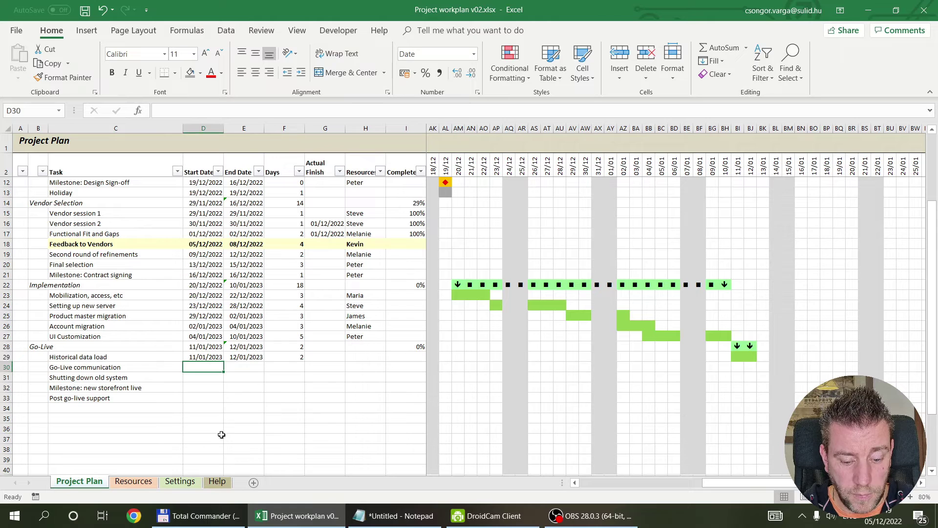
{"action": "key", "text": "Up"}
{"action": "key", "text": "Right"}
{"action": "key", "text": "Right"}
{"action": "type", "text": "5"}
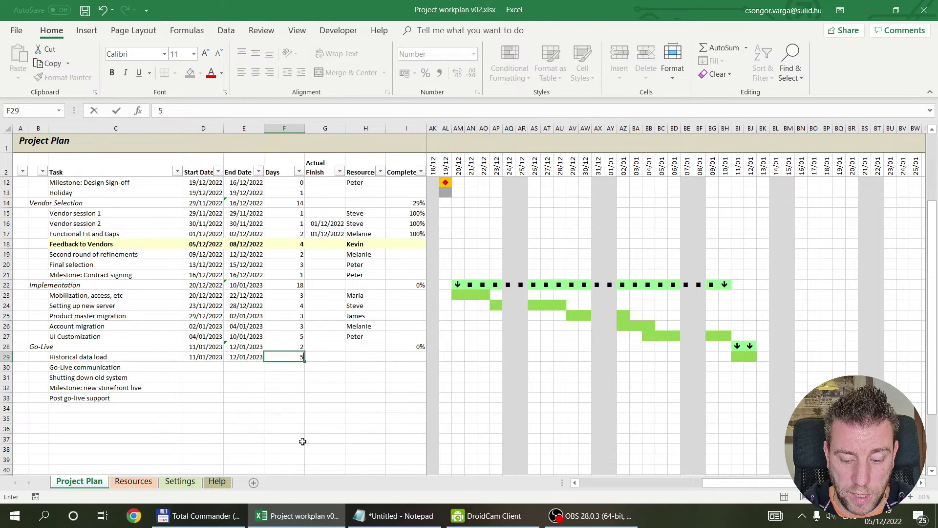
{"action": "key", "text": "Return"}
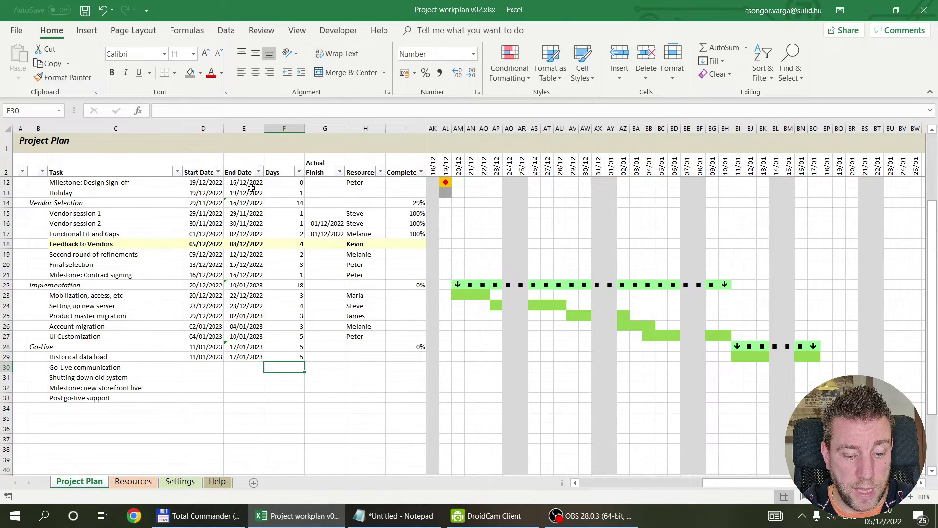
Link the Go-Live communication end date in E30 to the Historical data load end date with =E29.
{"action": "left_click", "coordinate": [244, 367]}
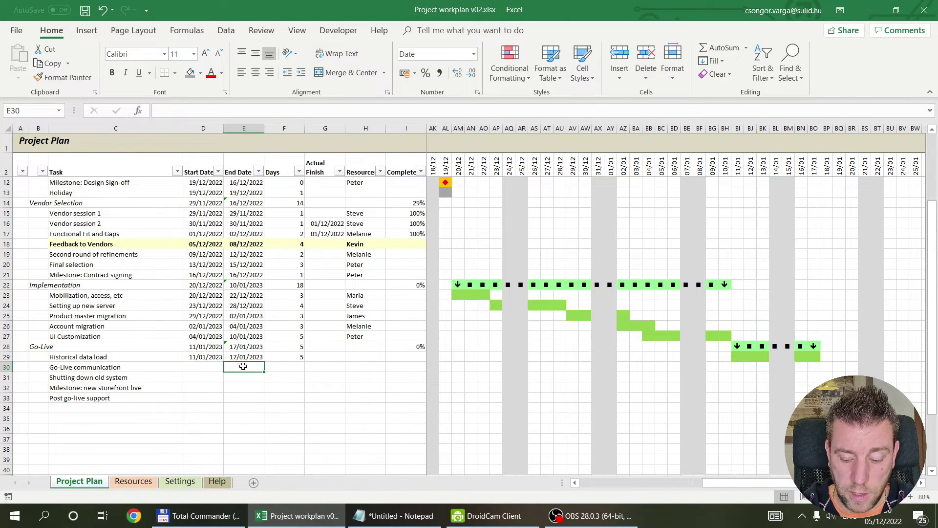
{"action": "type", "text": "="}
{"action": "left_click", "coordinate": [247, 362]}
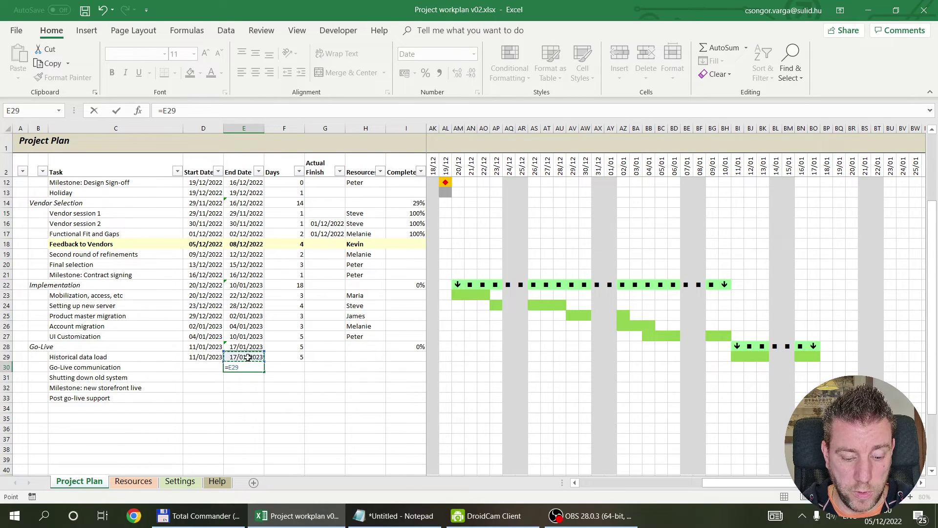
{"action": "key", "text": "Return"}
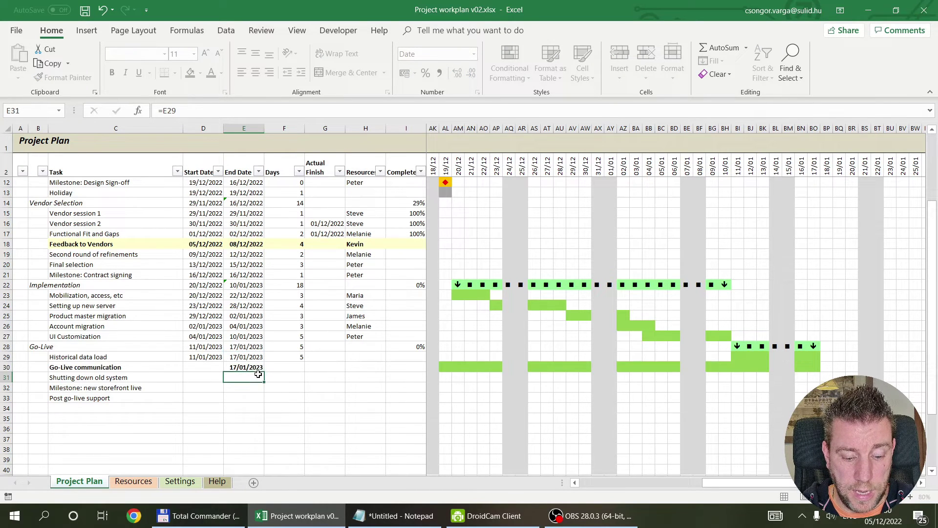
Enter the start date formula =WORKDAY(E30,-F30+1) for Go-Live communication in D30 and set its duration to 2 days.
{"action": "left_click", "coordinate": [201, 367]}
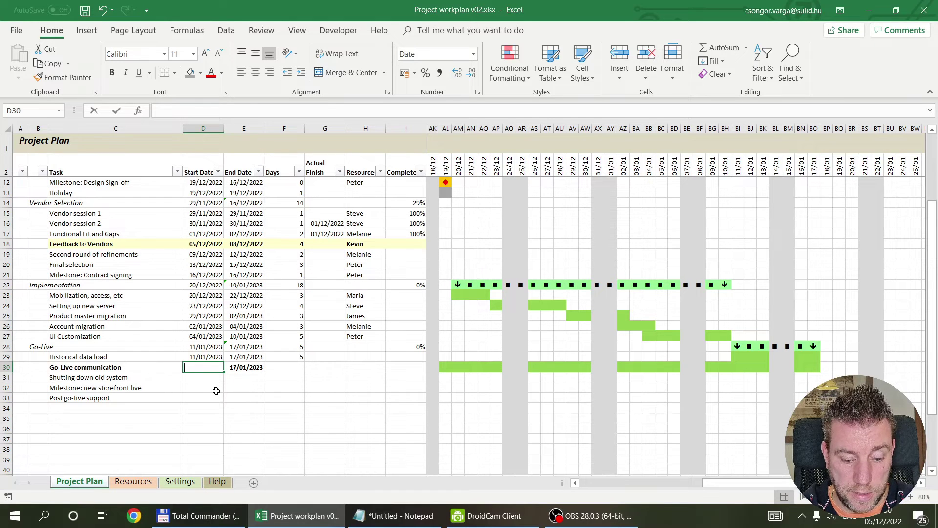
{"action": "type", "text": "=workda"}
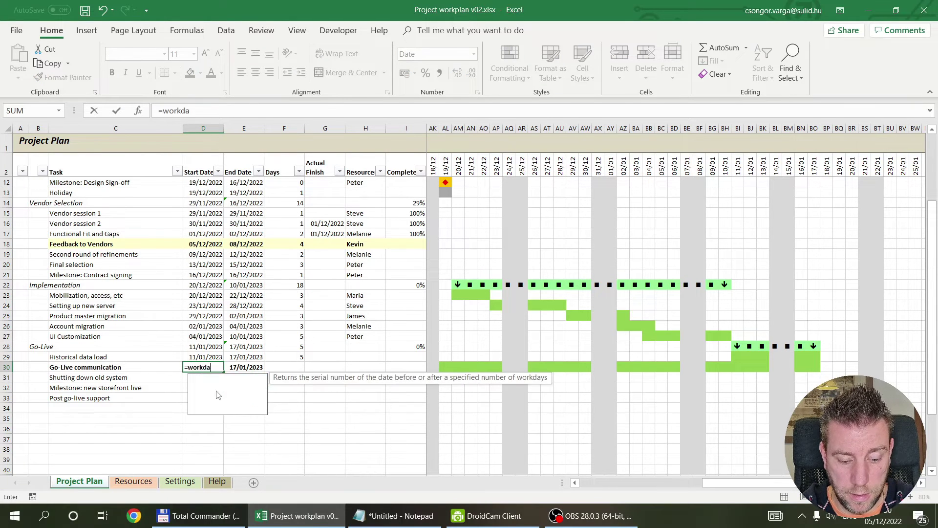
{"action": "type", "text": "y("}
{"action": "left_click", "coordinate": [241, 368]}
{"action": "type", "text": ","}
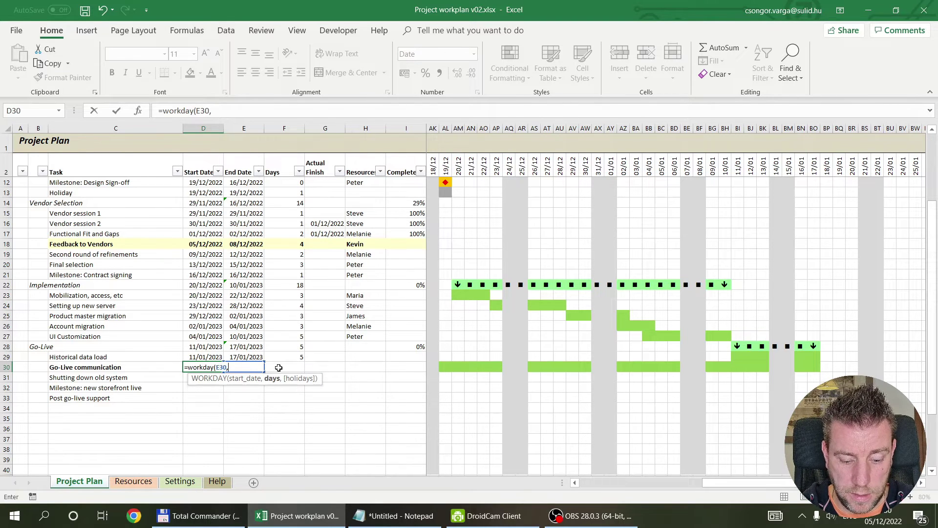
{"action": "left_click", "coordinate": [279, 367]}
{"action": "type", "text": "-1)"}
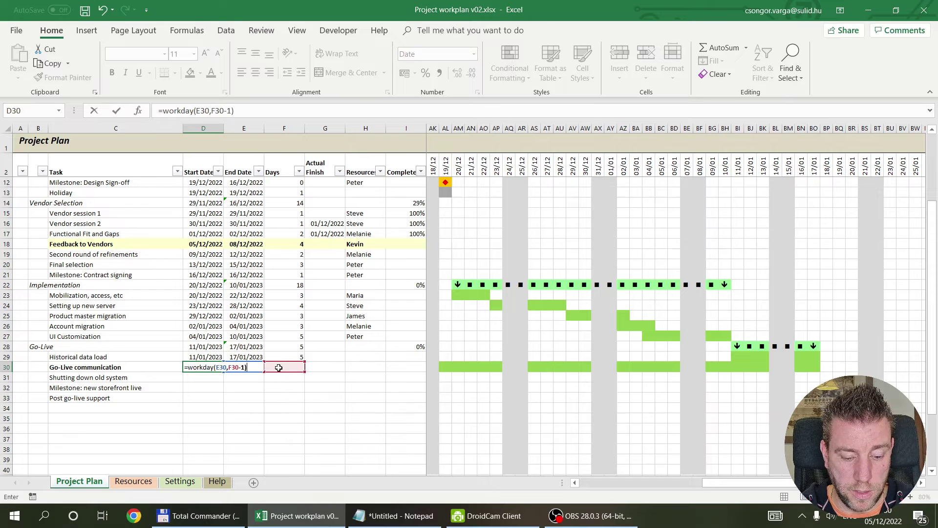
{"action": "left_click", "coordinate": [280, 367]}
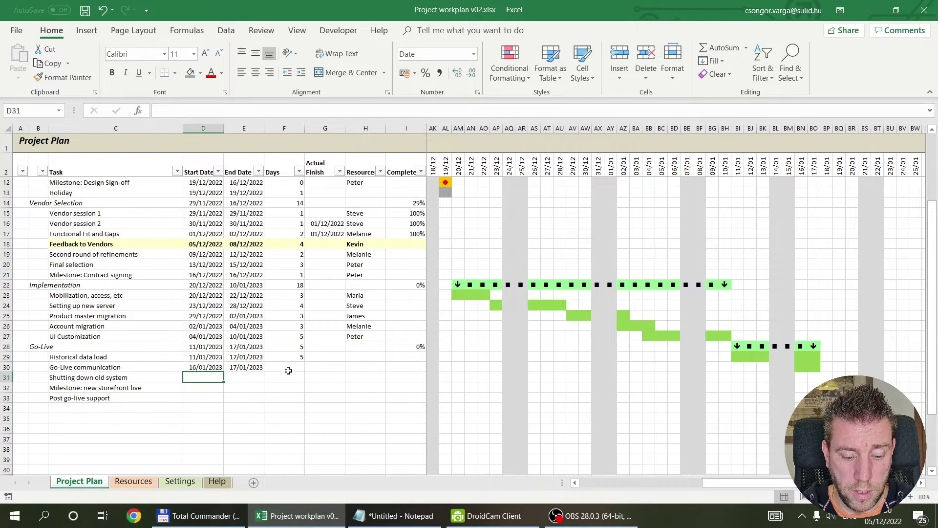
{"action": "type", "text": "2"}
{"action": "key", "text": "Return"}
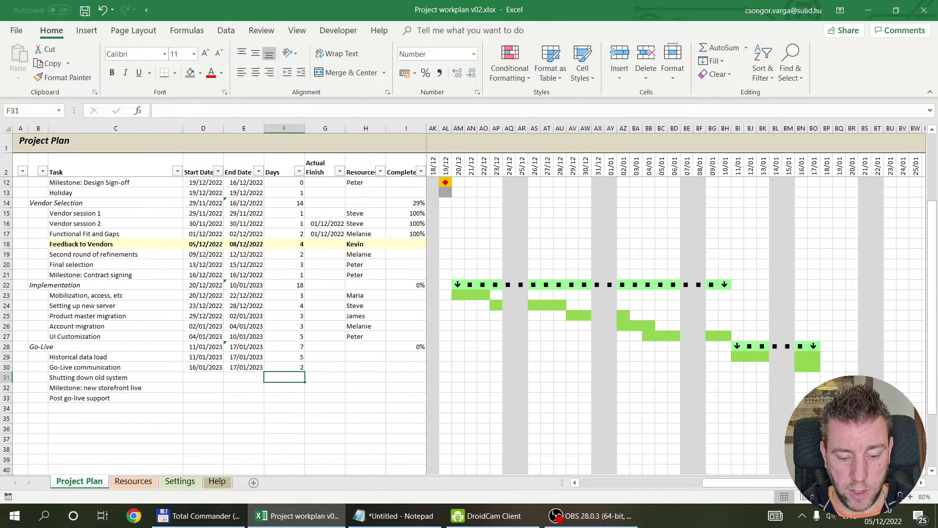
Set the Historical data load duration in F29 to 7 days and check the Go-Live communication start date formula.
{"action": "key", "text": "Up"}
{"action": "key", "text": "Up"}
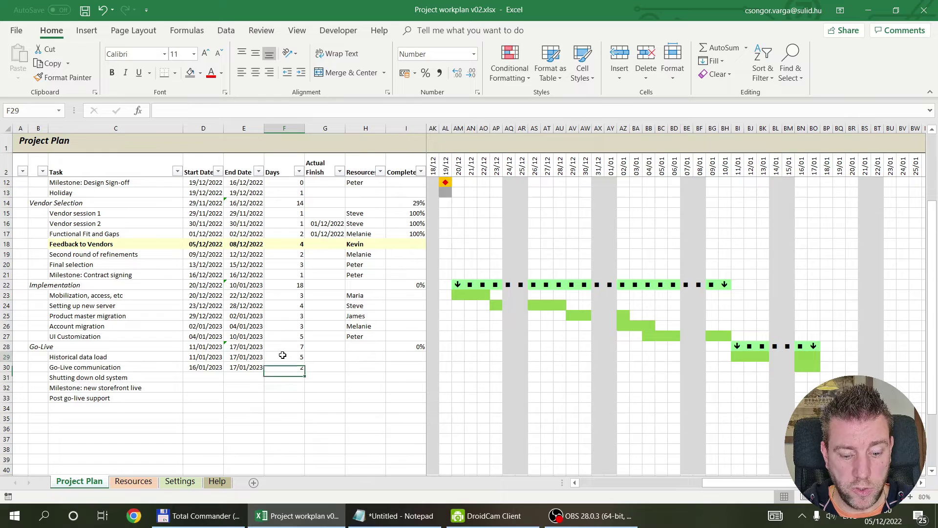
{"action": "type", "text": "7"}
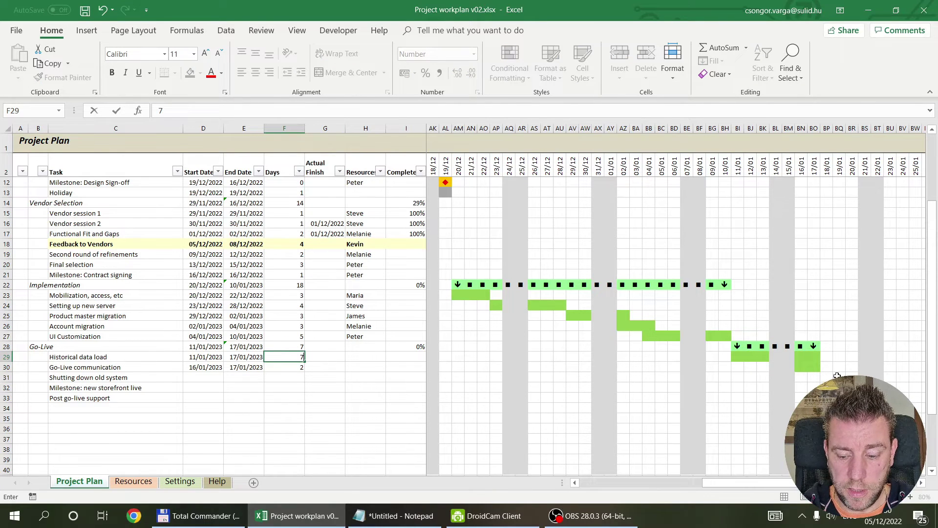
{"action": "key", "text": "Return"}
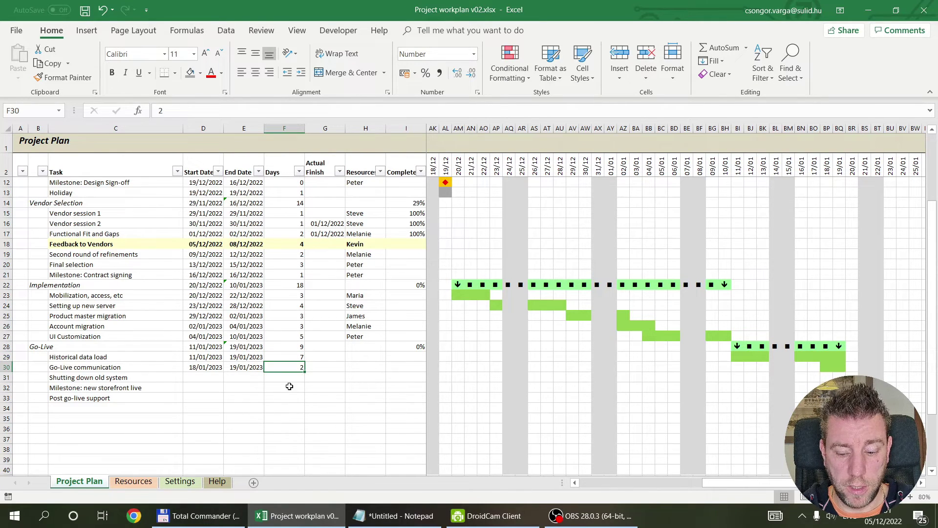
{"action": "left_click", "coordinate": [205, 368]}
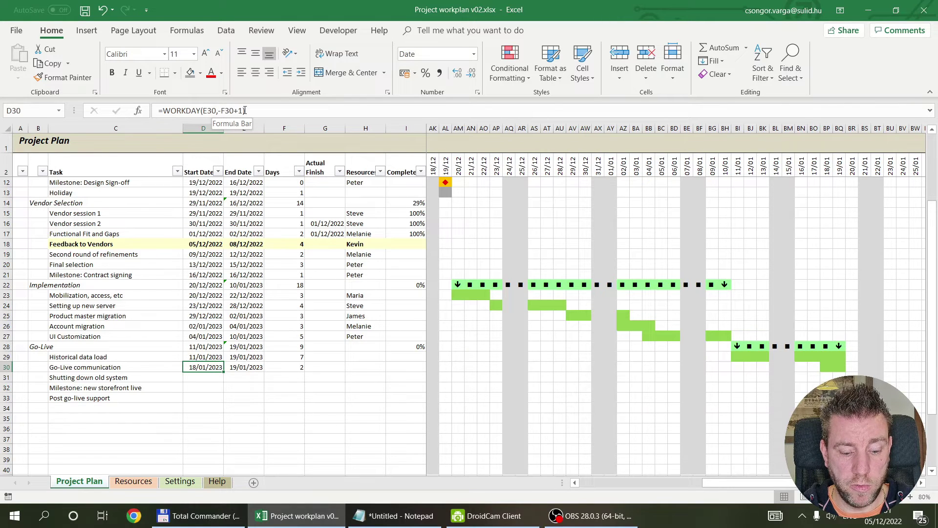
Copy the Product master migration date formulas from D25:E25 to the three remaining Go-Live tasks in D31:E33.
{"action": "left_click", "coordinate": [193, 378]}
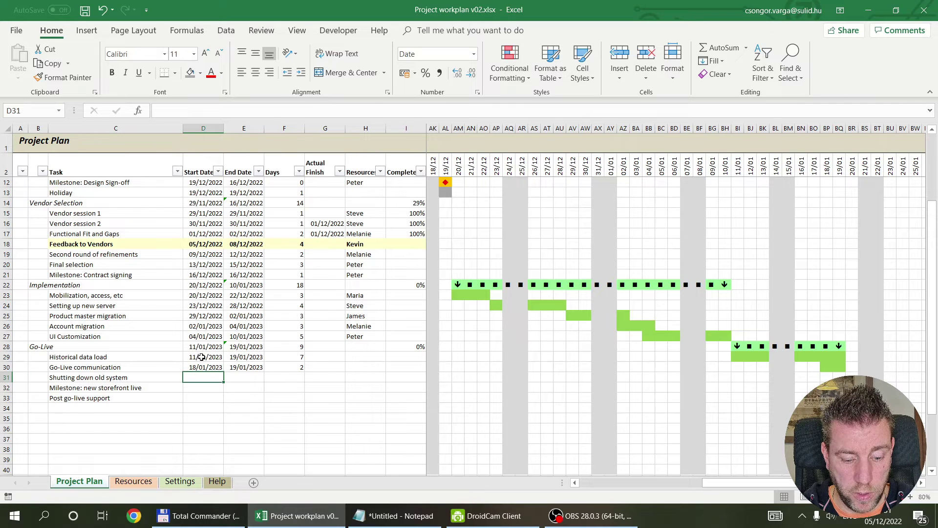
{"action": "left_click_drag", "start_coordinate": [196, 319], "coordinate": [247, 317]}
{"action": "key", "text": "ctrl+c"}
{"action": "left_click", "coordinate": [198, 379]}
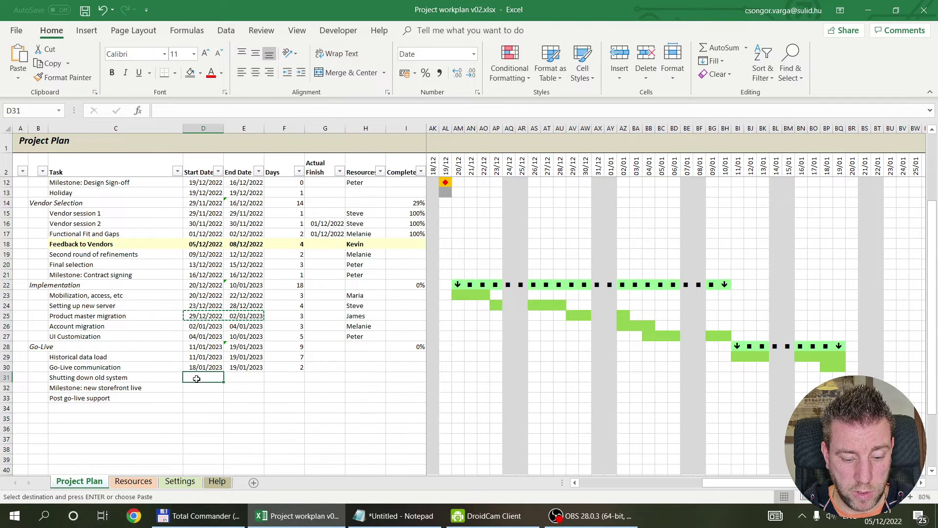
{"action": "key", "text": "ctrl+v"}
{"action": "left_click", "coordinate": [195, 390]}
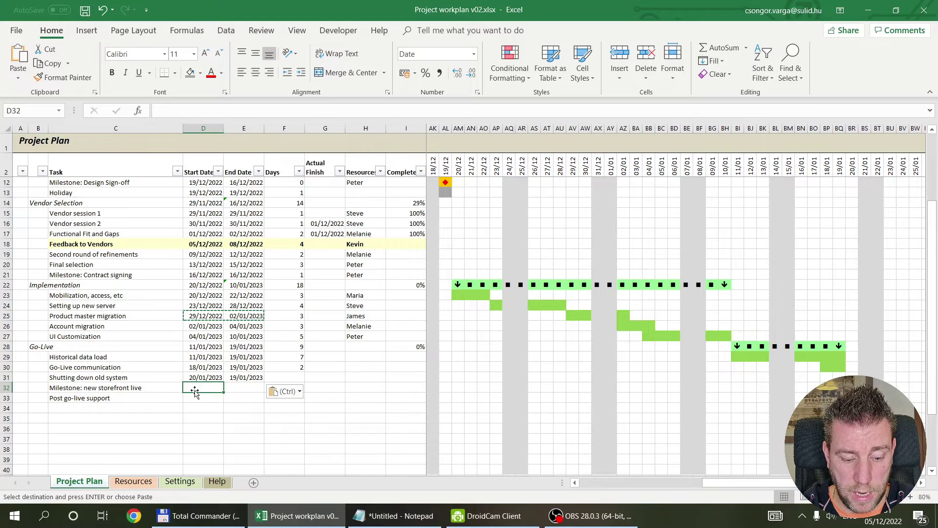
{"action": "key", "text": "ctrl+v"}
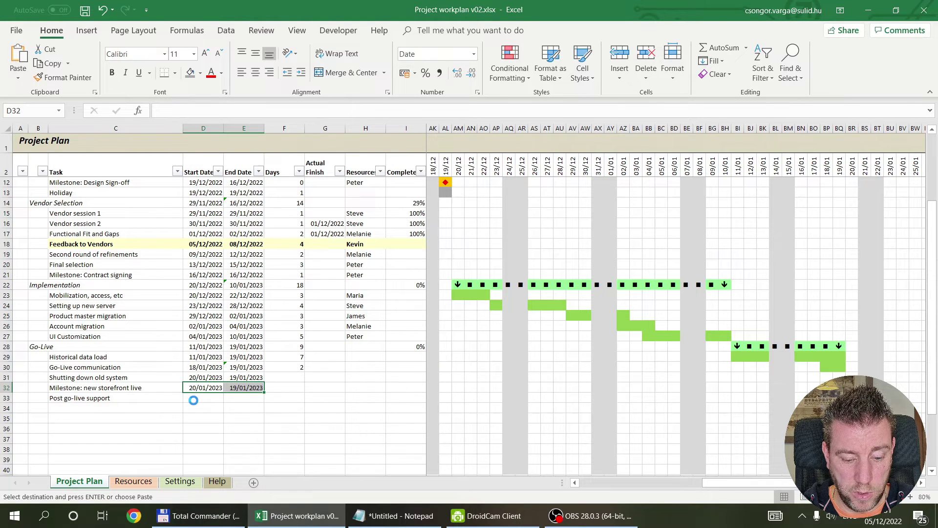
{"action": "left_click", "coordinate": [195, 399]}
{"action": "key", "text": "ctrl+v"}
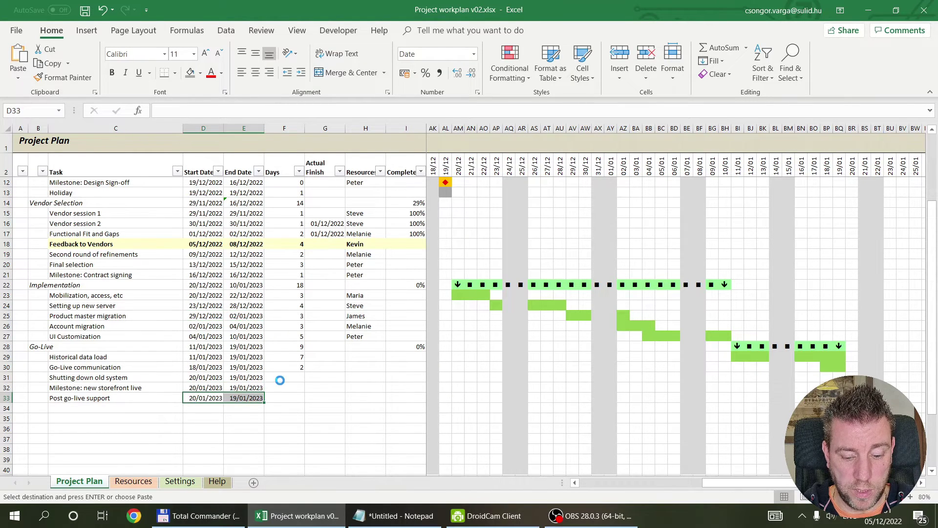
Set the durations to 3 days for Shutting down old system, 1 for the new storefront live milestone and 30 for Post go-live support.
{"action": "left_click", "coordinate": [279, 377]}
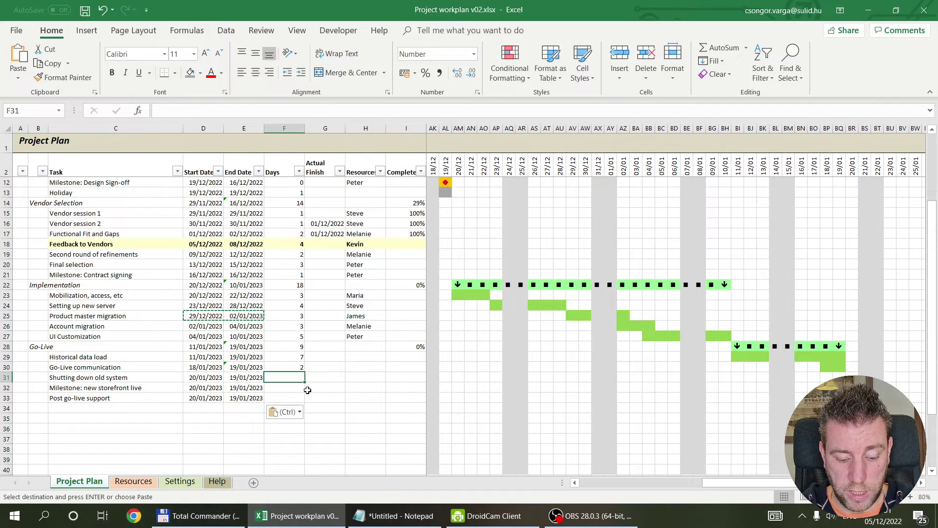
{"action": "key", "text": "F2"}
{"action": "type", "text": "3"}
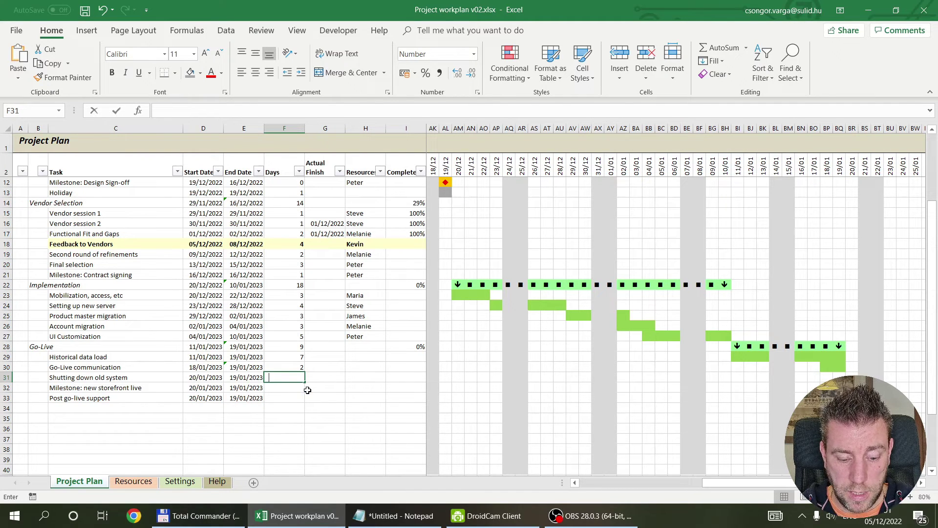
{"action": "key", "text": "Return"}
{"action": "type", "text": "1"}
{"action": "key", "text": "Return"}
{"action": "type", "text": "1"}
{"action": "type", "text": "30"}
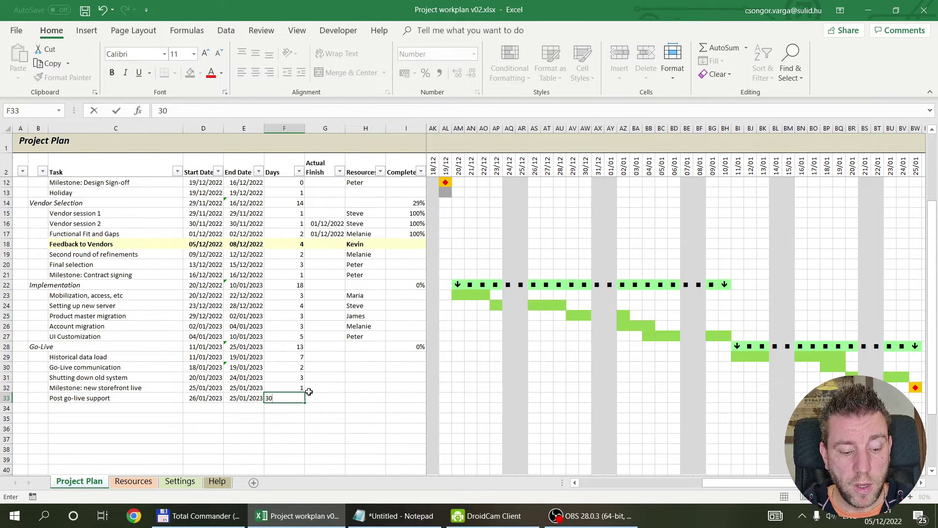
{"action": "key", "text": "Return"}
Fill the last calendar column CE, rows 1 to 33, across to column EV to extend the timeline to 12/04.
{"action": "left_click_drag", "start_coordinate": [733, 481], "coordinate": [925, 494]}
{"action": "scroll", "coordinate": [838, 449], "scroll_direction": "right", "scroll_amount": 2}
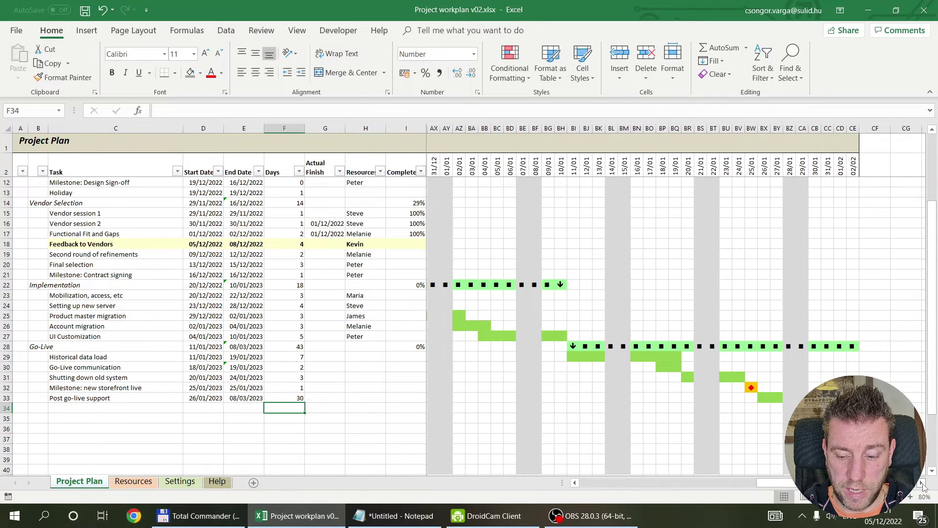
{"action": "key", "text": "ctrl+z"}
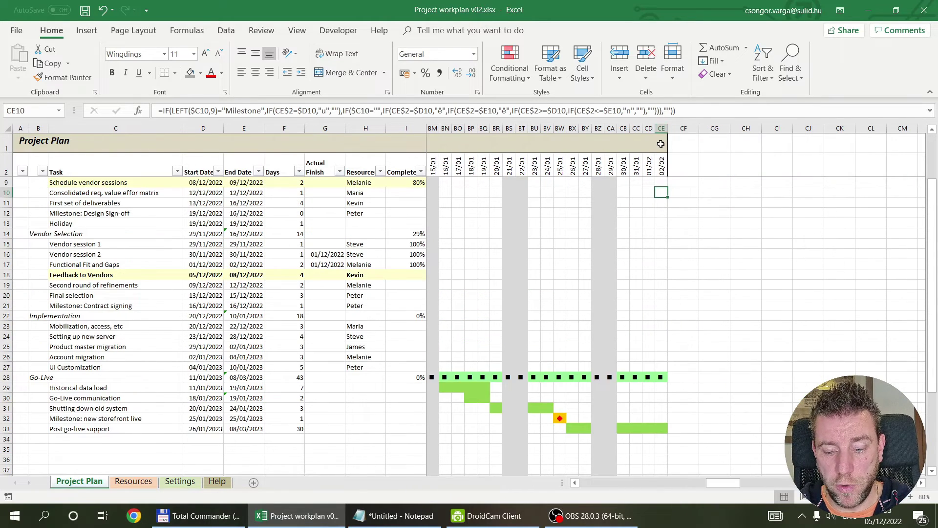
{"action": "left_click", "coordinate": [662, 169]}
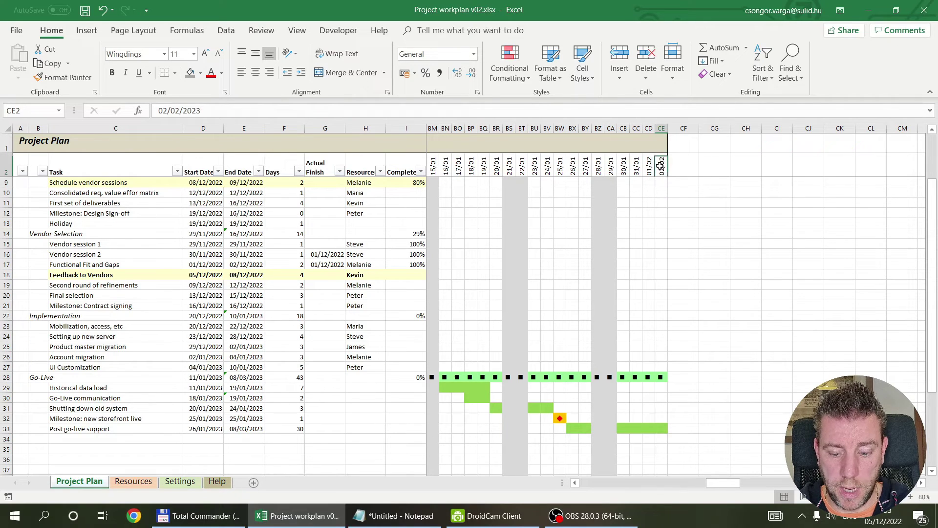
{"action": "left_click_drag", "start_coordinate": [662, 142], "coordinate": [932, 404]}
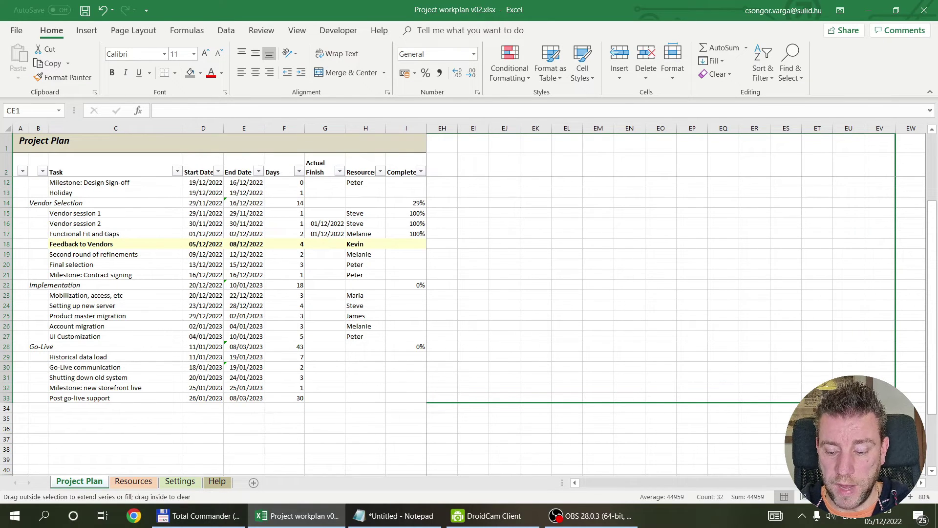
{"action": "left_click_drag", "start_coordinate": [932, 404], "coordinate": [932, 403]}
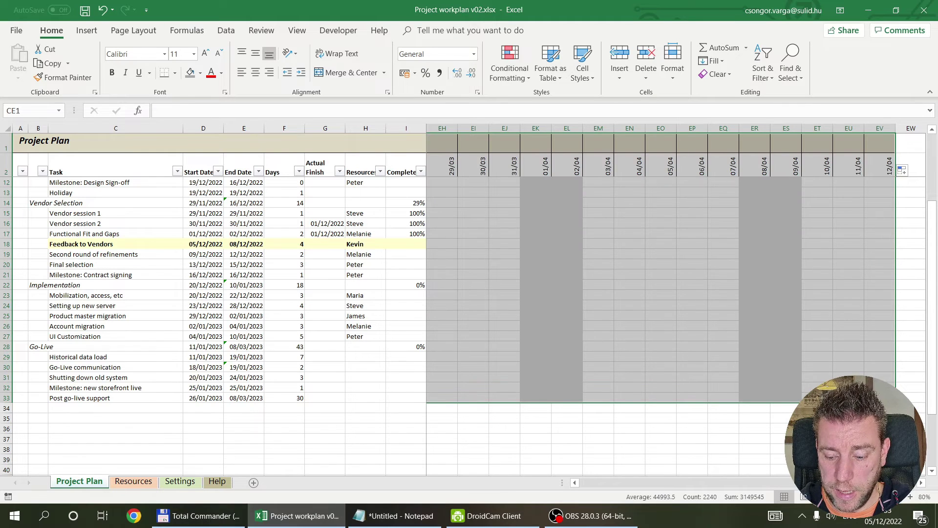
{"action": "scroll", "coordinate": [491, 346], "scroll_direction": "left", "scroll_amount": 10}
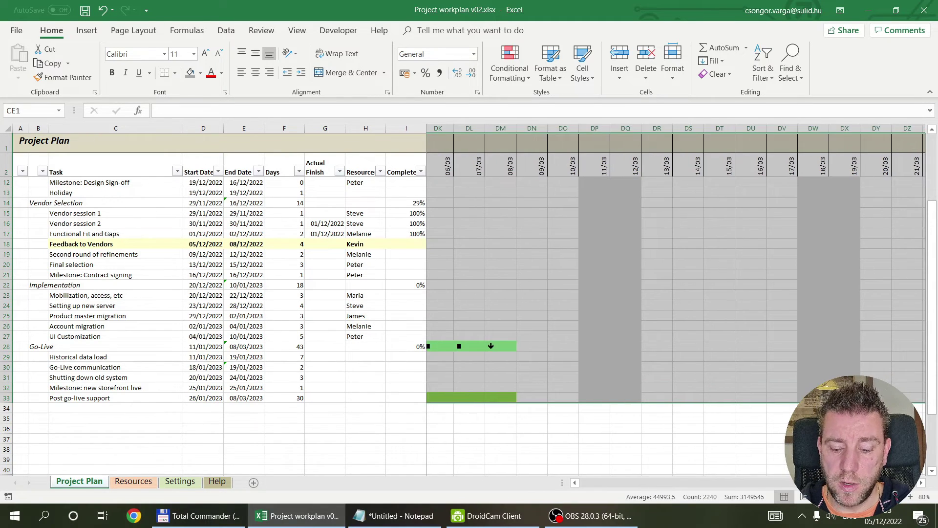
{"action": "scroll", "coordinate": [733, 492], "scroll_direction": "left", "scroll_amount": 10}
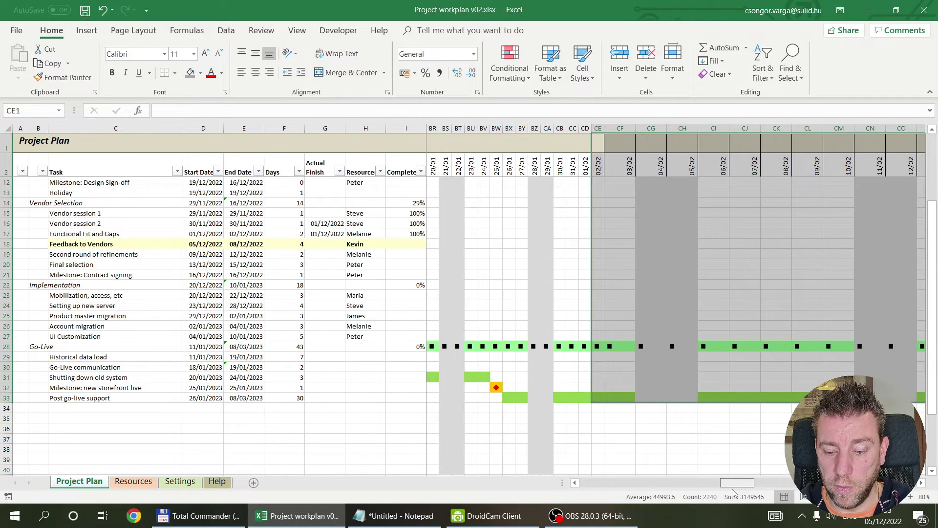
Copy the format and width of an existing narrow calendar column to the new columns CF to EV with Format Painter.
{"action": "left_click", "coordinate": [585, 128]}
{"action": "left_click", "coordinate": [64, 77]}
{"action": "mouse_move", "coordinate": [606, 128]}
{"action": "left_mouse_down"}
{"action": "mouse_move", "coordinate": [923, 129]}
{"action": "mouse_move", "coordinate": [853, 187]}
{"action": "mouse_move", "coordinate": [814, 130]}
{"action": "left_mouse_up"}
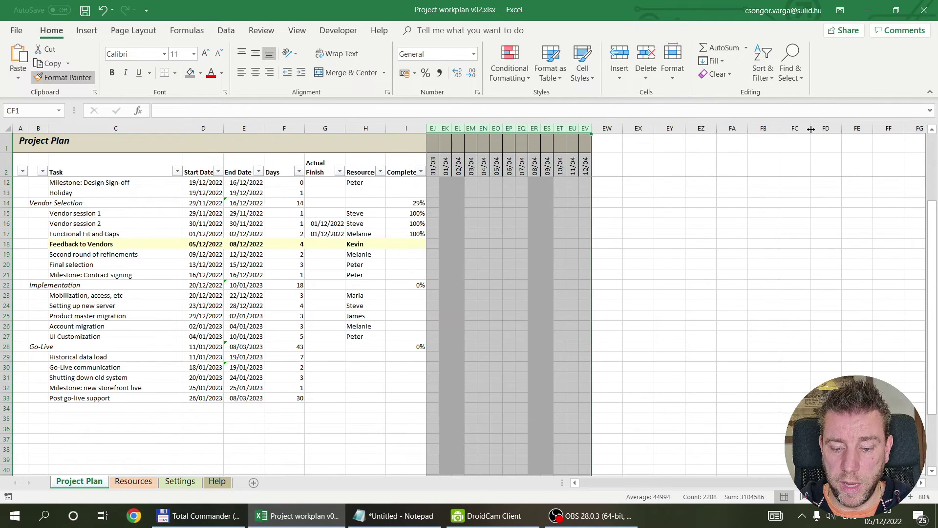
{"action": "left_click", "coordinate": [583, 168]}
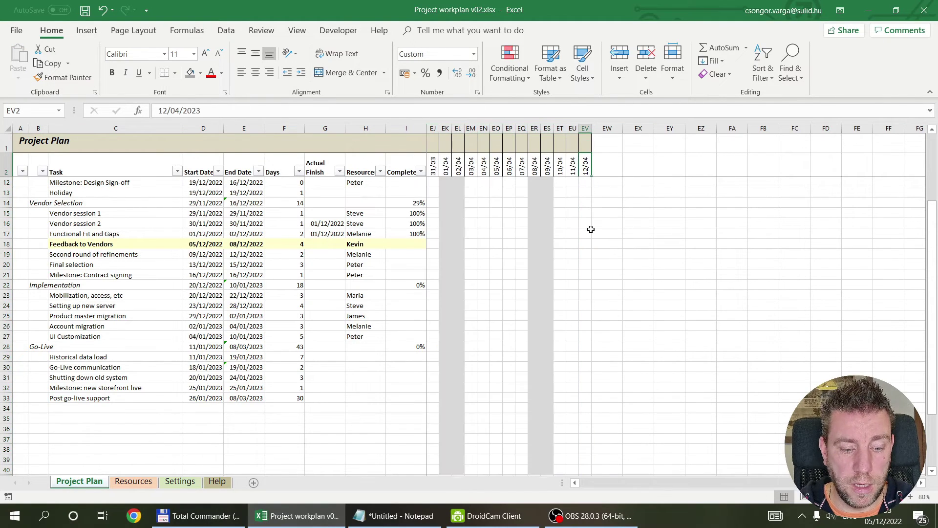
Check the Gantt bars across the extended timeline and the Go-Live total days formula in F28.
{"action": "left_click", "coordinate": [718, 485]}
{"action": "left_click", "coordinate": [700, 485]}
{"action": "left_click_drag", "start_coordinate": [724, 484], "coordinate": [764, 482]}
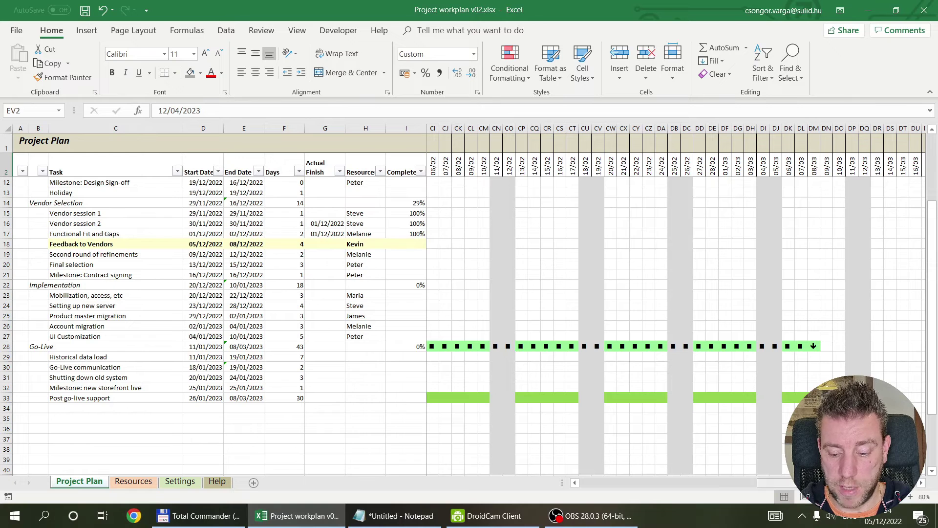
{"action": "left_click_drag", "start_coordinate": [779, 483], "coordinate": [693, 480]}
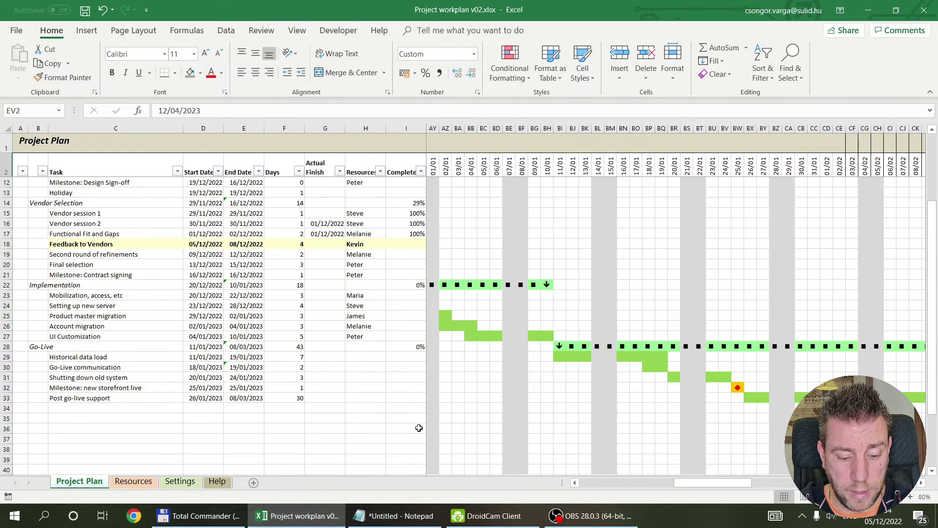
{"action": "left_click", "coordinate": [289, 347]}
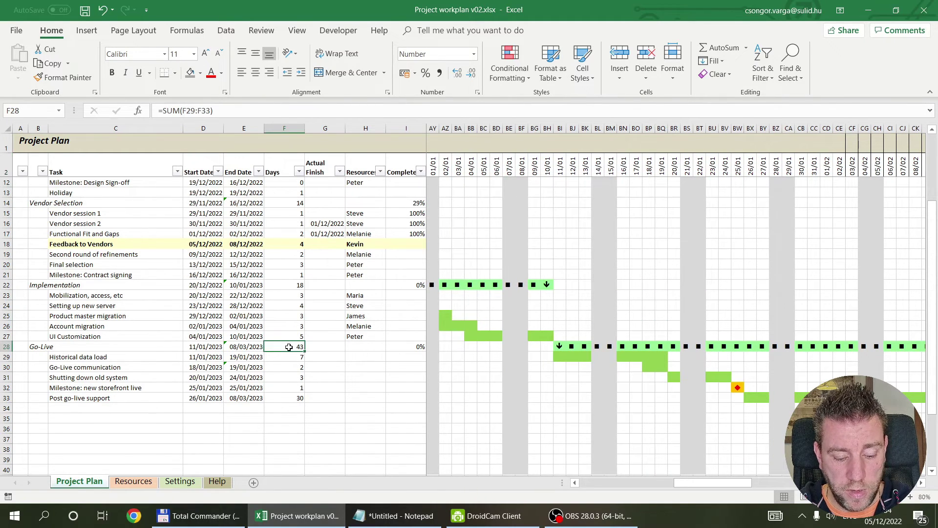
{"action": "double_click", "coordinate": [288, 348]}
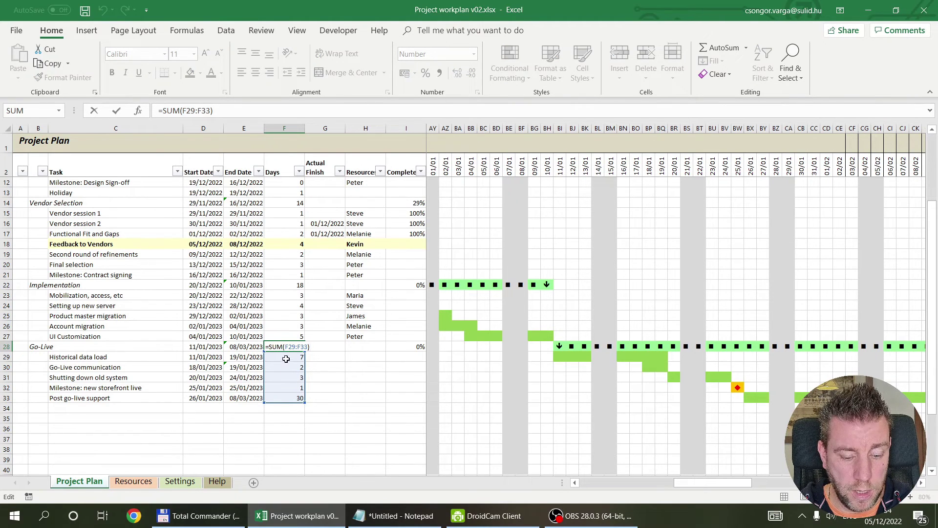
{"action": "key", "text": "Escape"}
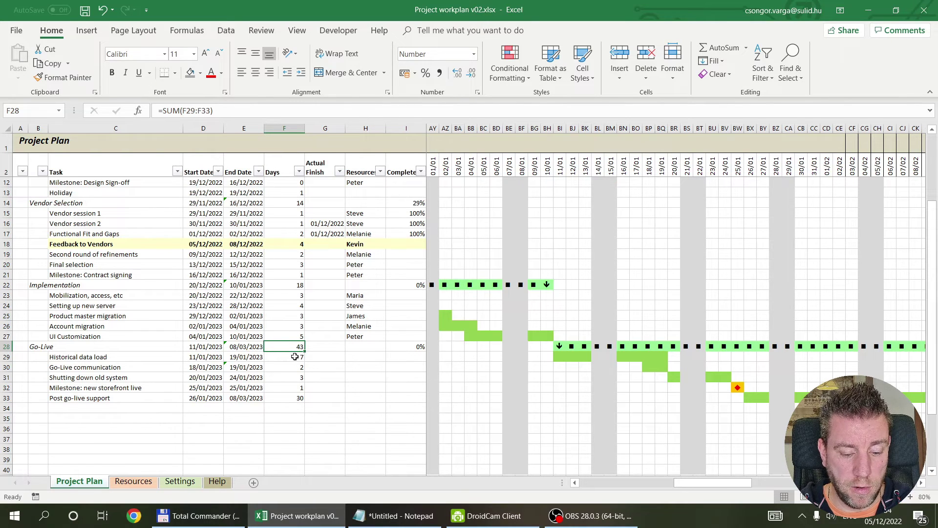
{"action": "key", "text": "F2"}
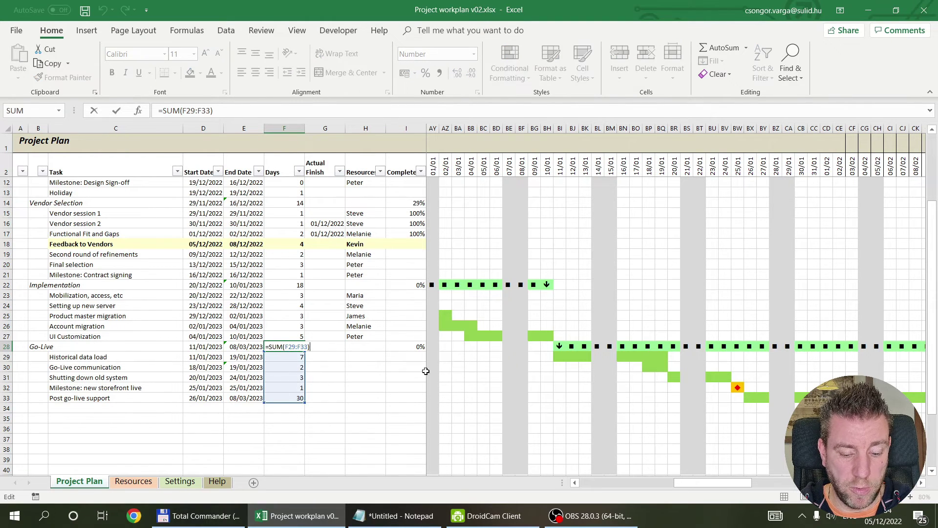
Correct the divisor range in the Go-Live completion formula in I28 to SUM(F29:F33).
{"action": "left_click", "coordinate": [415, 347]}
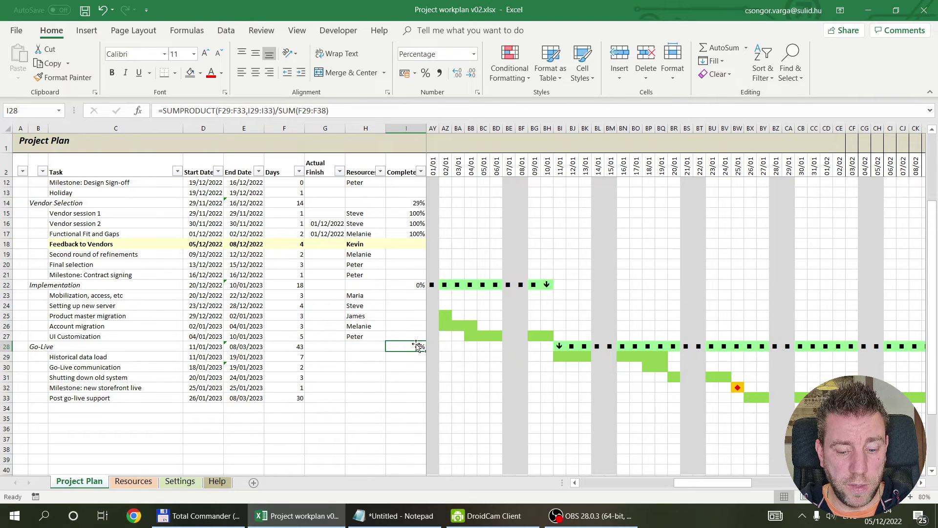
{"action": "key", "text": "F2"}
{"action": "left_click_drag", "start_coordinate": [289, 457], "coordinate": [300, 401]}
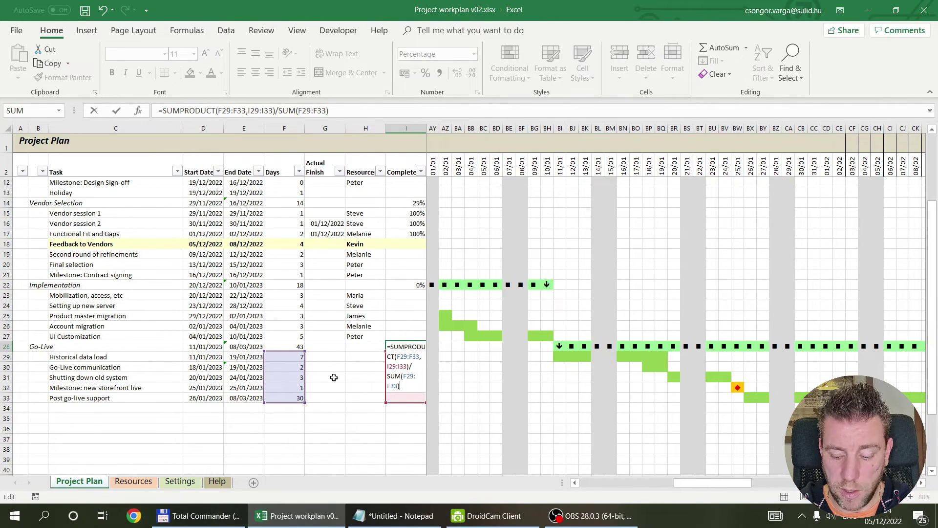
Test the Go-Live completion formula by entering 100% for Historical data load in I29 and clearing it again.
{"action": "left_click", "coordinate": [390, 359]}
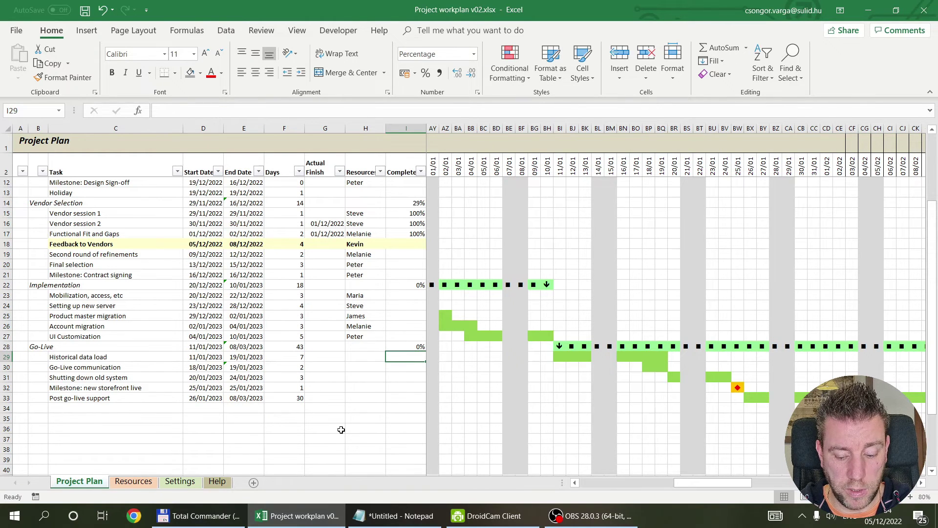
{"action": "type", "text": "100"}
{"action": "key", "text": "Return"}
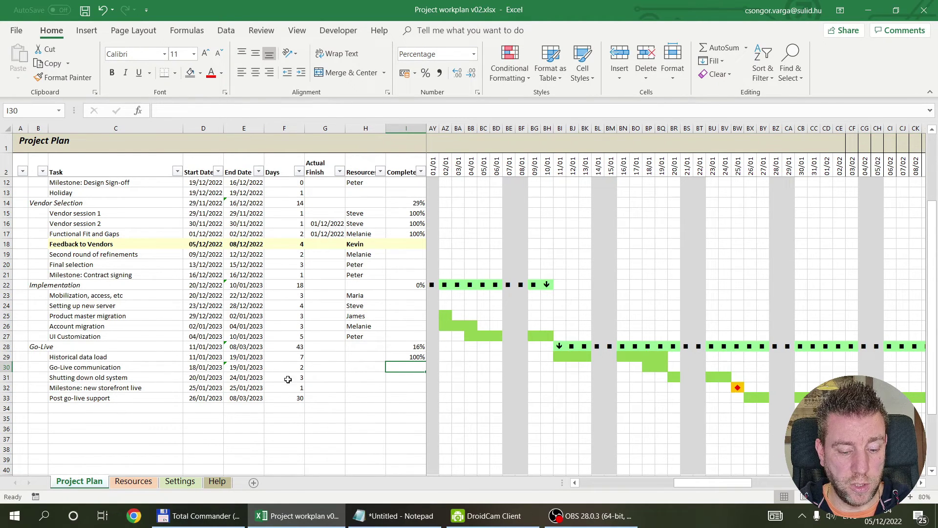
{"action": "key", "text": "Delete"}
Assign the last listed resource to Historical data load in H29 and the third listed one to Go-Live communication in H30.
{"action": "left_click", "coordinate": [362, 357]}
{"action": "left_click", "coordinate": [391, 358]}
{"action": "left_click", "coordinate": [372, 368]}
{"action": "left_click", "coordinate": [376, 367]}
{"action": "left_click", "coordinate": [391, 367]}
{"action": "left_click", "coordinate": [370, 391]}
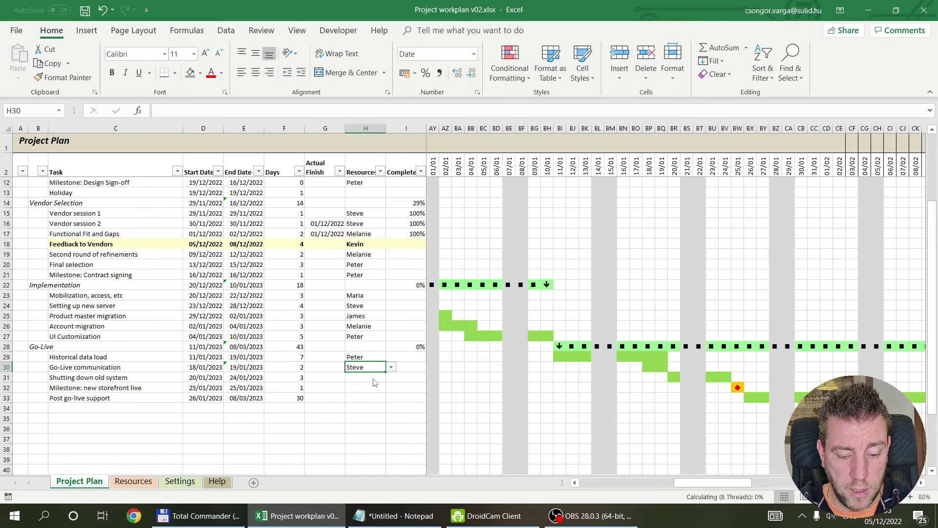
Assign the second listed resource to Shutting down old system and Post go-live support, and the first to the new storefront live milestone.
{"action": "left_click", "coordinate": [378, 380]}
{"action": "left_click", "coordinate": [391, 377]}
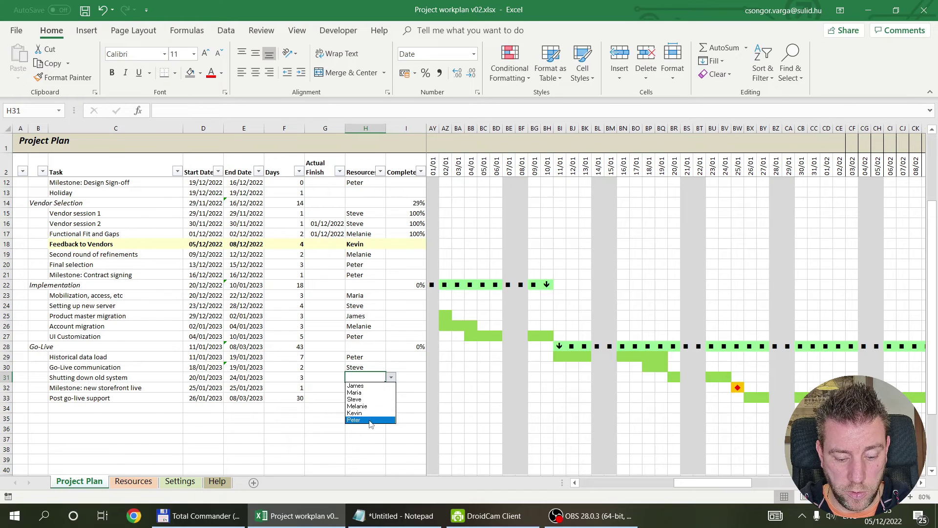
{"action": "left_click", "coordinate": [370, 394]}
{"action": "key", "text": "Return"}
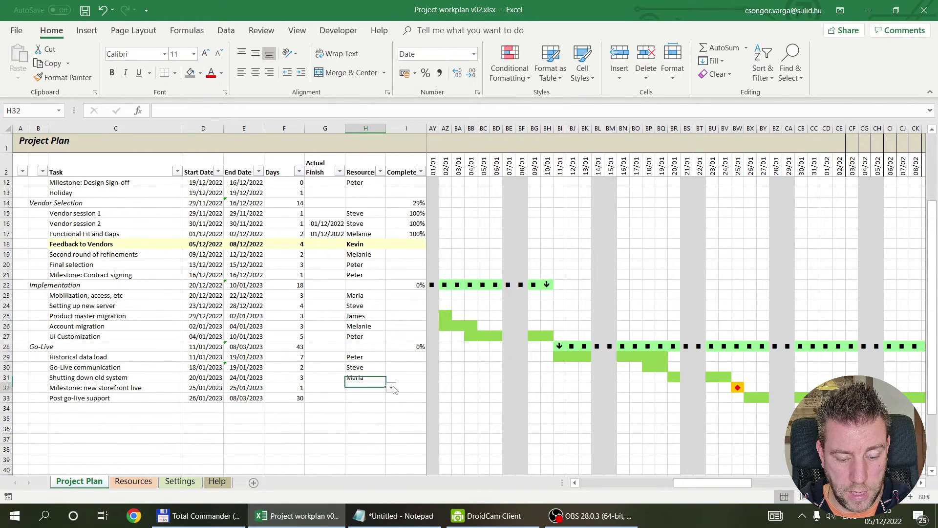
{"action": "left_click", "coordinate": [392, 388]}
{"action": "left_click", "coordinate": [368, 409]}
{"action": "left_click", "coordinate": [361, 397]}
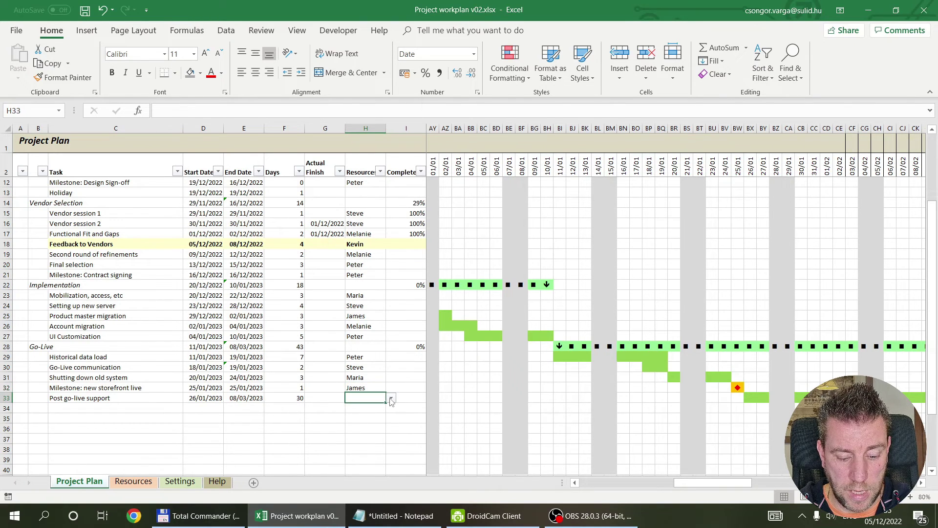
{"action": "left_click", "coordinate": [391, 402]}
{"action": "left_click", "coordinate": [372, 414]}
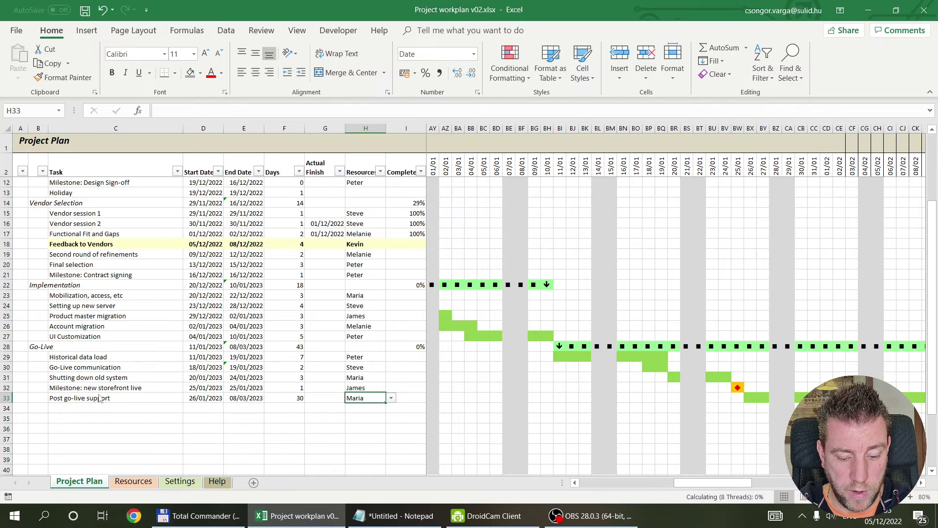
Review the daily task assignments per resource on the Resources sheet, through to 02/02.
{"action": "left_click", "coordinate": [130, 483]}
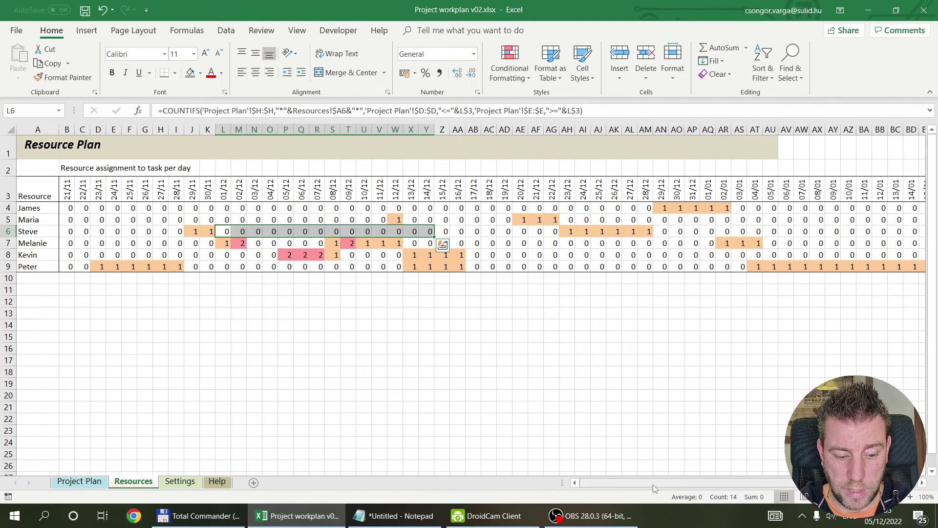
{"action": "scroll", "coordinate": [741, 483], "scroll_direction": "right", "scroll_amount": 6}
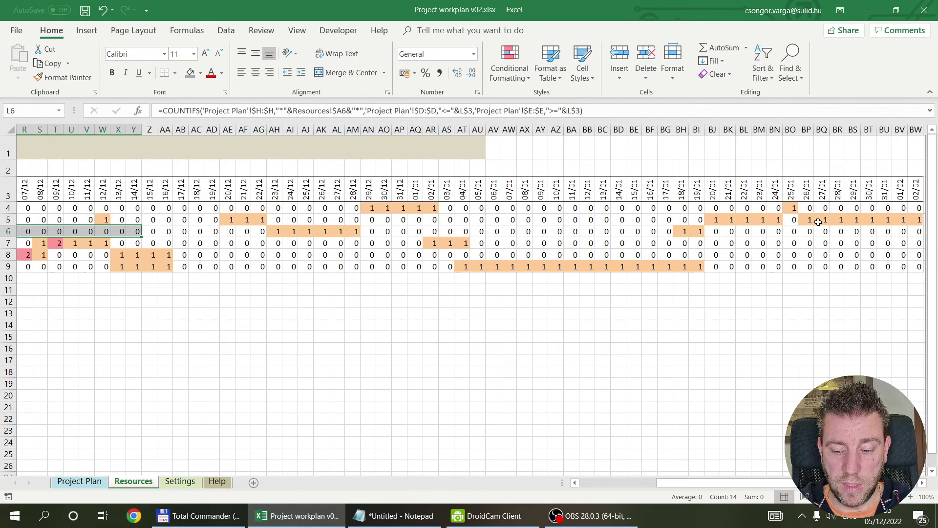
{"action": "left_click_drag", "start_coordinate": [664, 482], "coordinate": [561, 483]}
{"action": "left_click", "coordinate": [571, 254]}
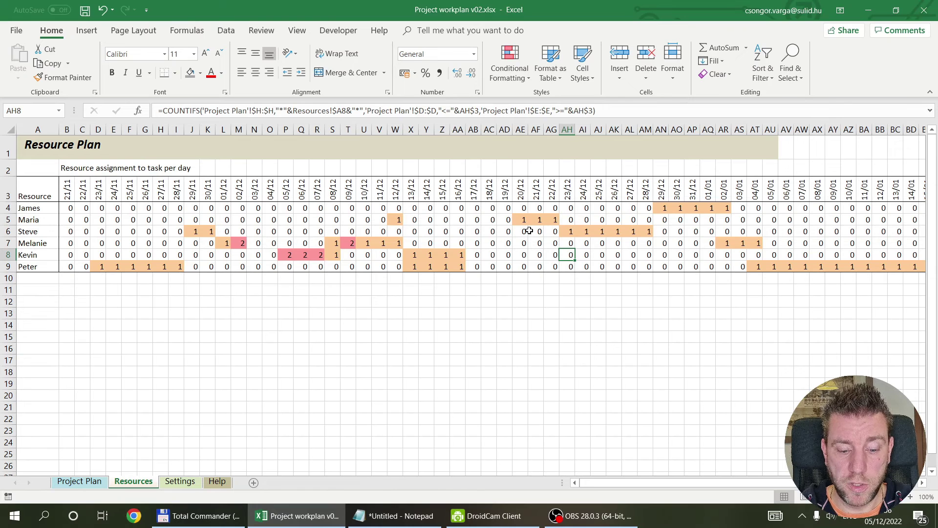
Examine the Help sheet's color legends and its instructions on task dates, Level 1 and Level 2 groups and formatting tips.
{"action": "left_click", "coordinate": [79, 481]}
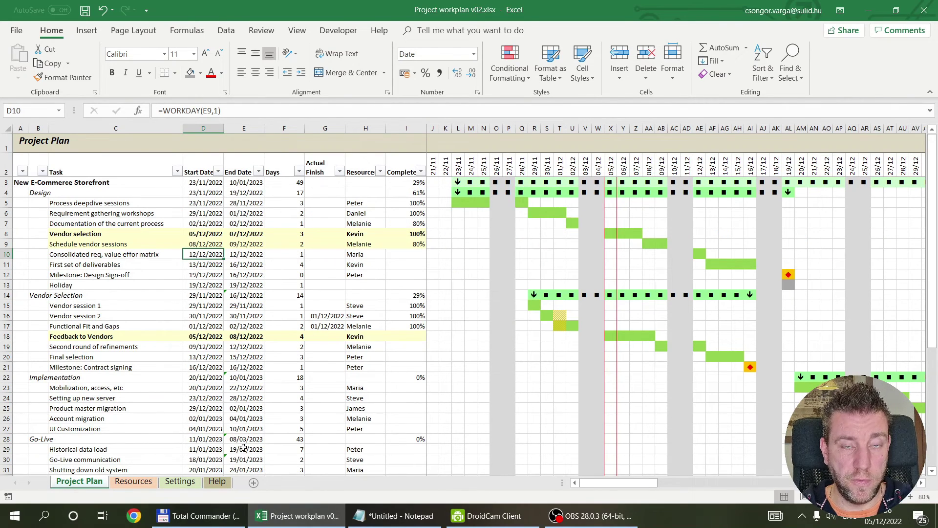
{"action": "left_click", "coordinate": [217, 481]}
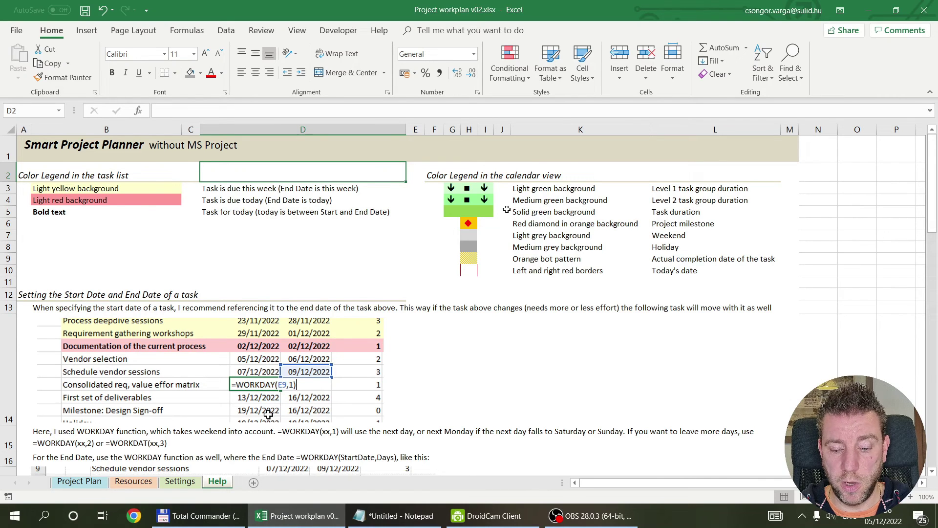
{"action": "left_click", "coordinate": [54, 175]}
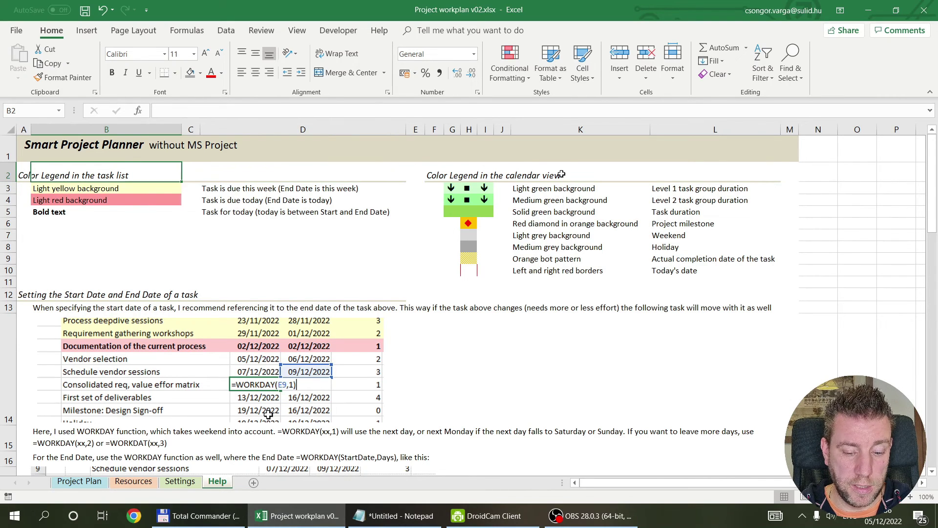
{"action": "left_click", "coordinate": [489, 171]}
{"action": "scroll", "coordinate": [374, 238], "scroll_direction": "down", "scroll_amount": 2}
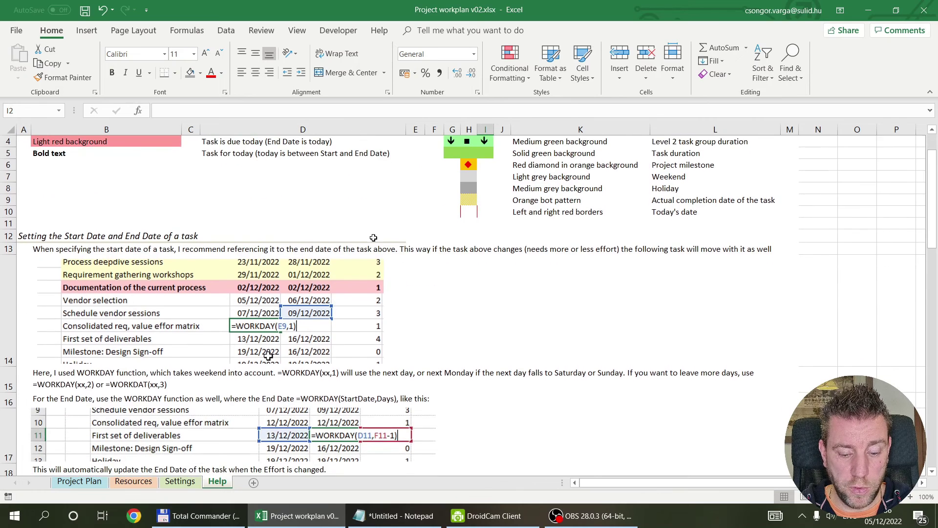
{"action": "scroll", "coordinate": [465, 220], "scroll_direction": "down", "scroll_amount": 1}
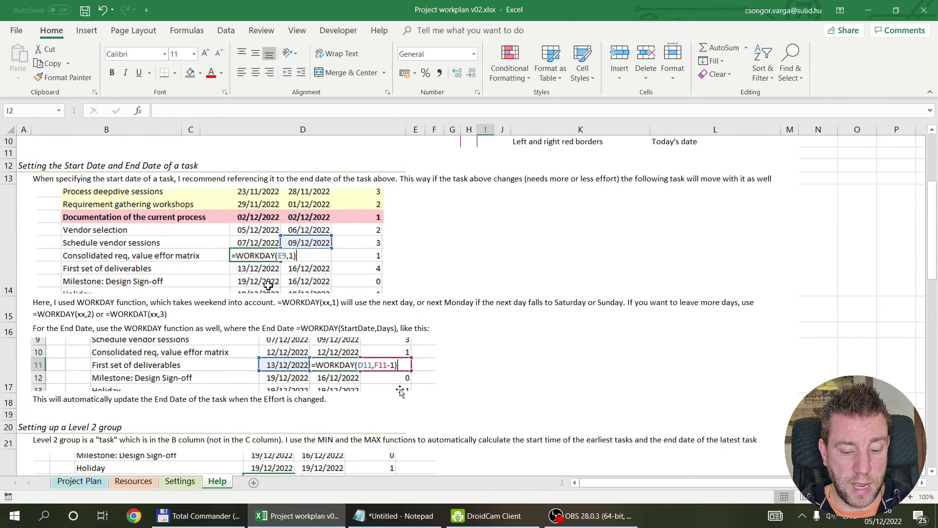
{"action": "scroll", "coordinate": [241, 265], "scroll_direction": "down", "scroll_amount": 2}
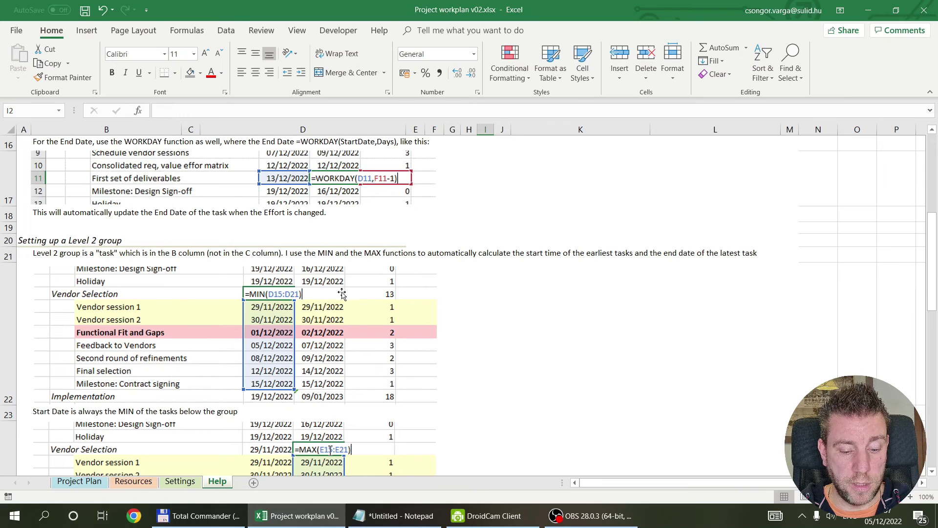
{"action": "scroll", "coordinate": [180, 259], "scroll_direction": "down", "scroll_amount": 5}
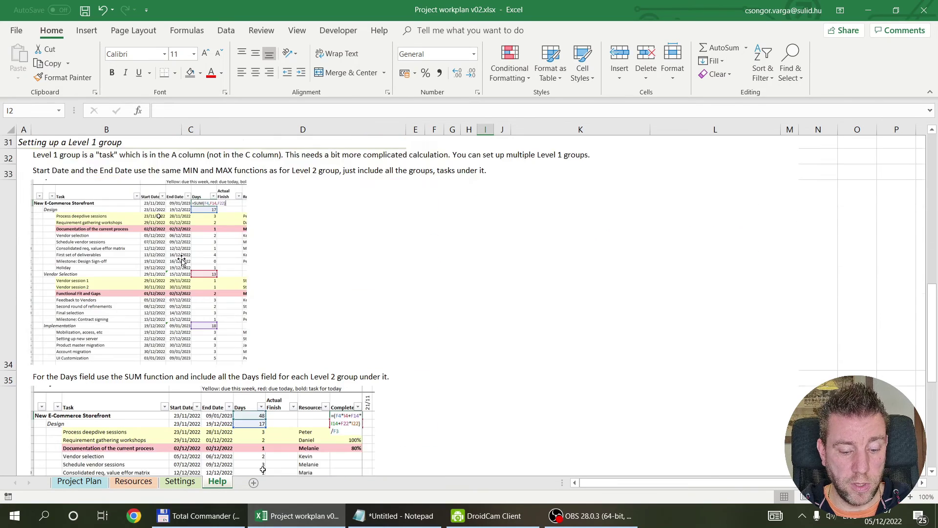
{"action": "scroll", "coordinate": [327, 312], "scroll_direction": "down", "scroll_amount": 5}
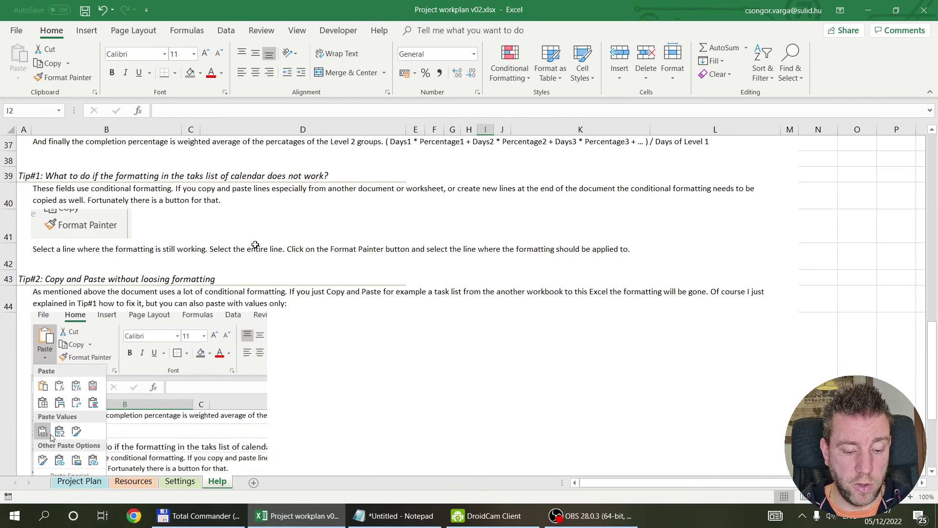
{"action": "scroll", "coordinate": [256, 244], "scroll_direction": "up", "scroll_amount": 2}
{"action": "scroll", "coordinate": [445, 290], "scroll_direction": "down", "scroll_amount": 6}
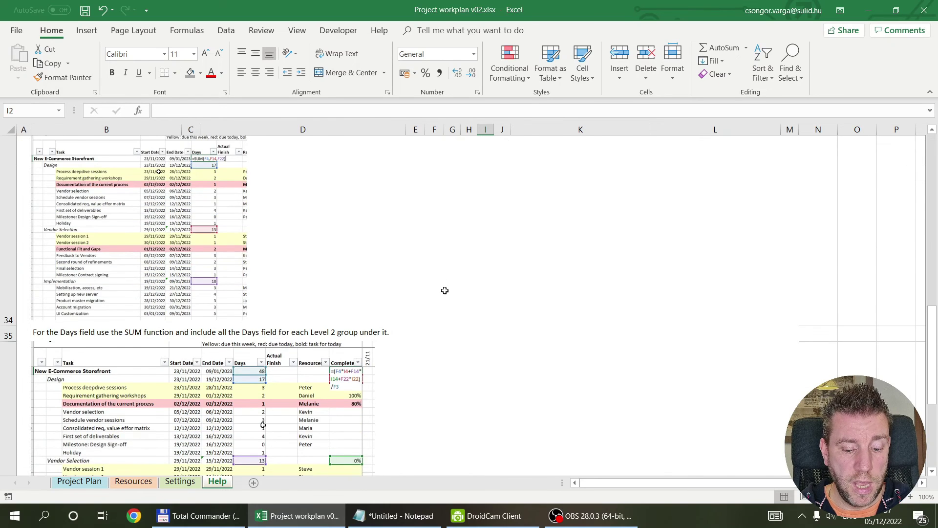